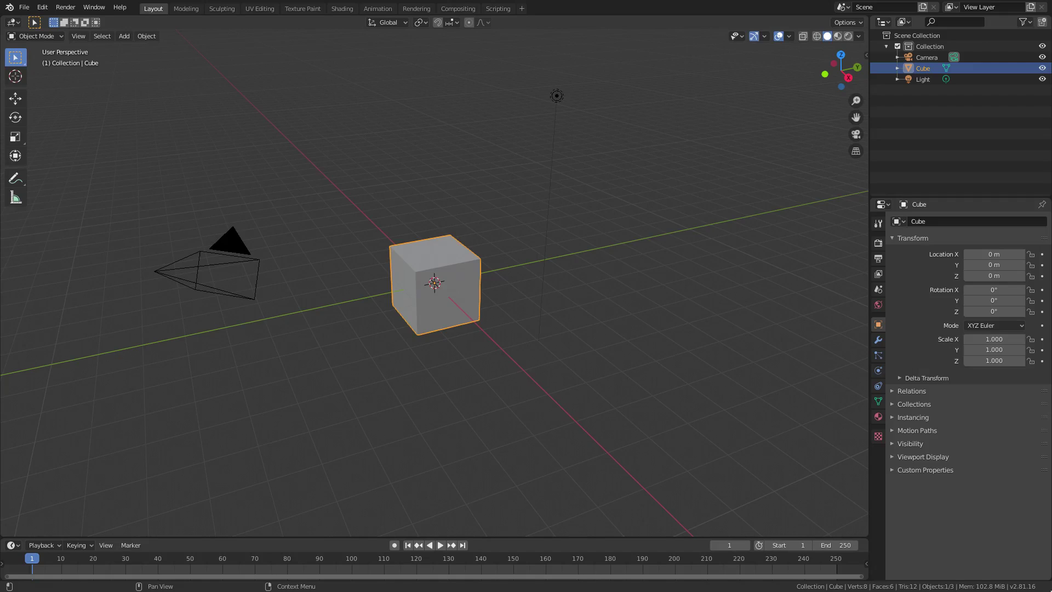
Delete the default cube and add a mesh plane
key("Delete")
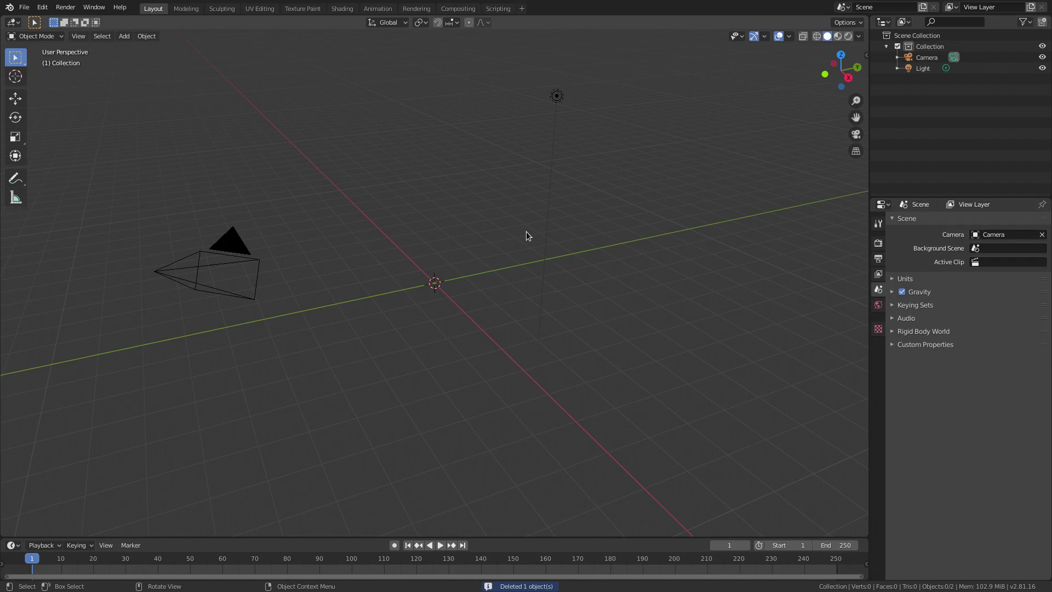
key("shift+a")
left_click(570, 234)
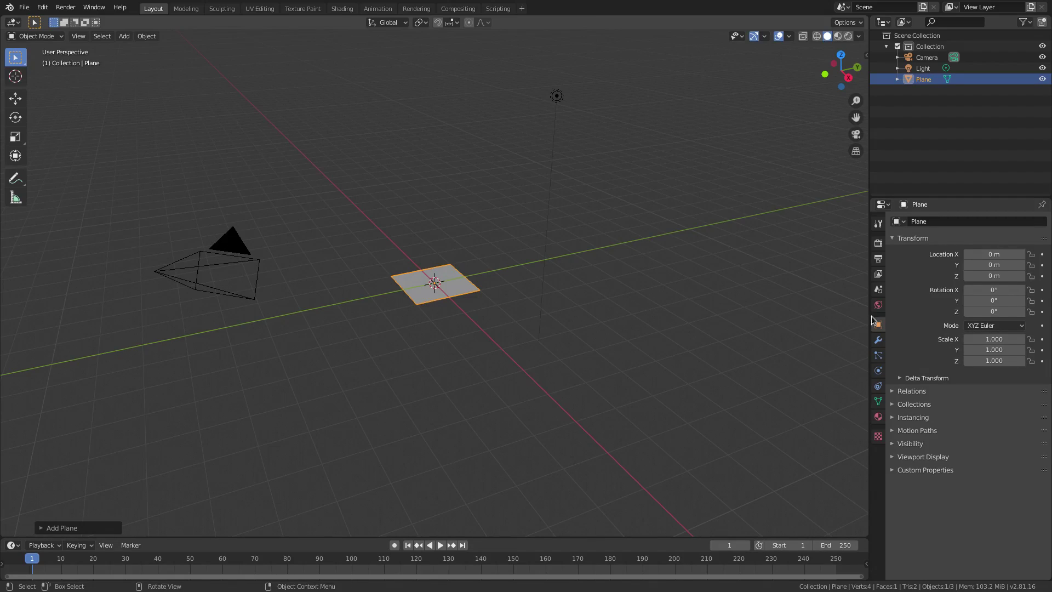
Add an Ocean modifier to the plane to make wavy water
left_click(879, 339)
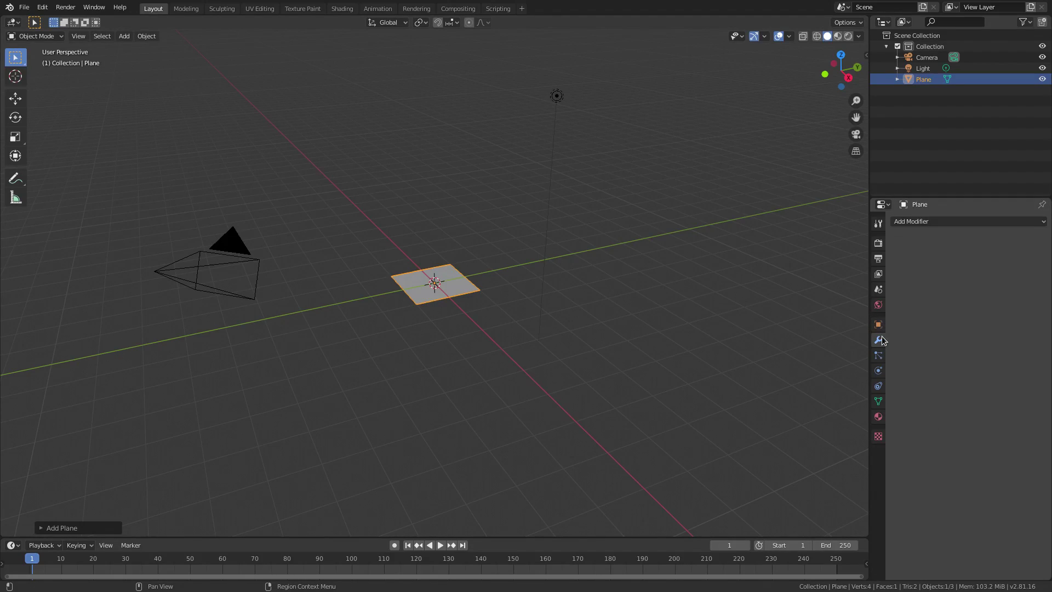
left_click(959, 225)
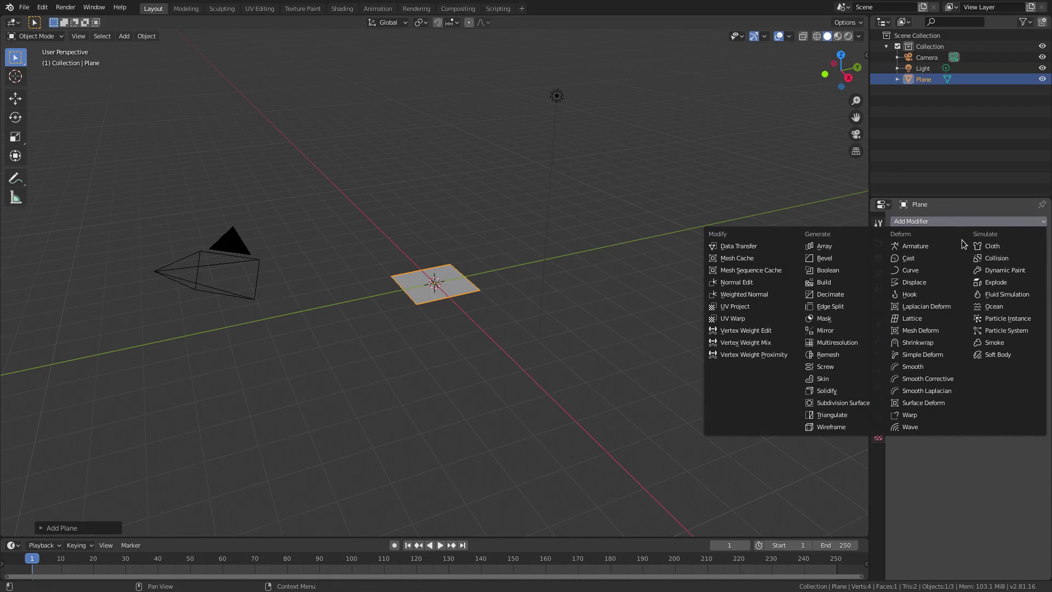
left_click(985, 307)
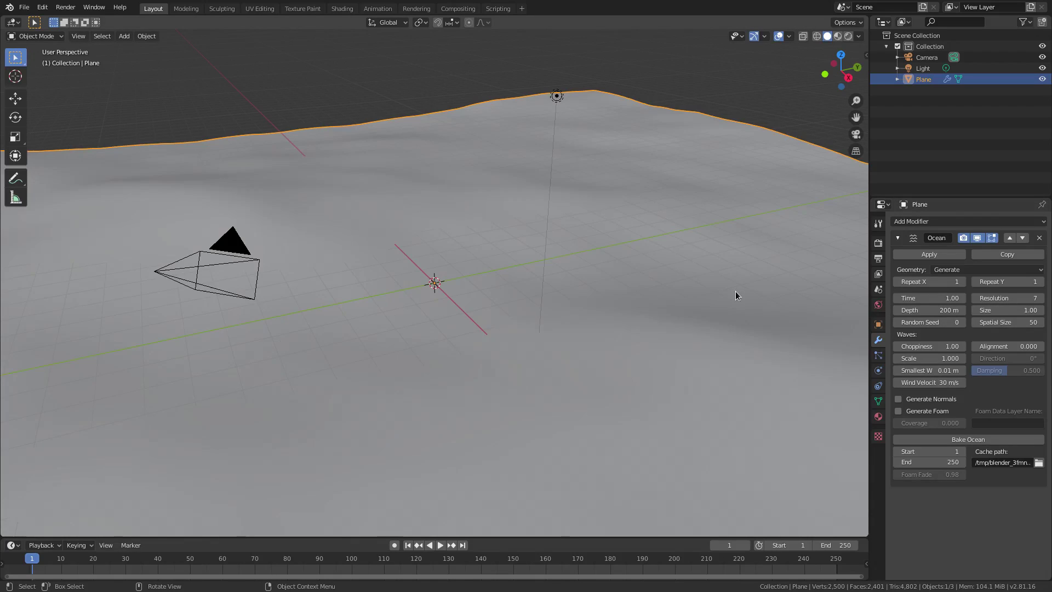
Set the scene start to frame 0 and keyframe ocean Time 1.00 there
middle_click_drag(645, 365, 618, 242)
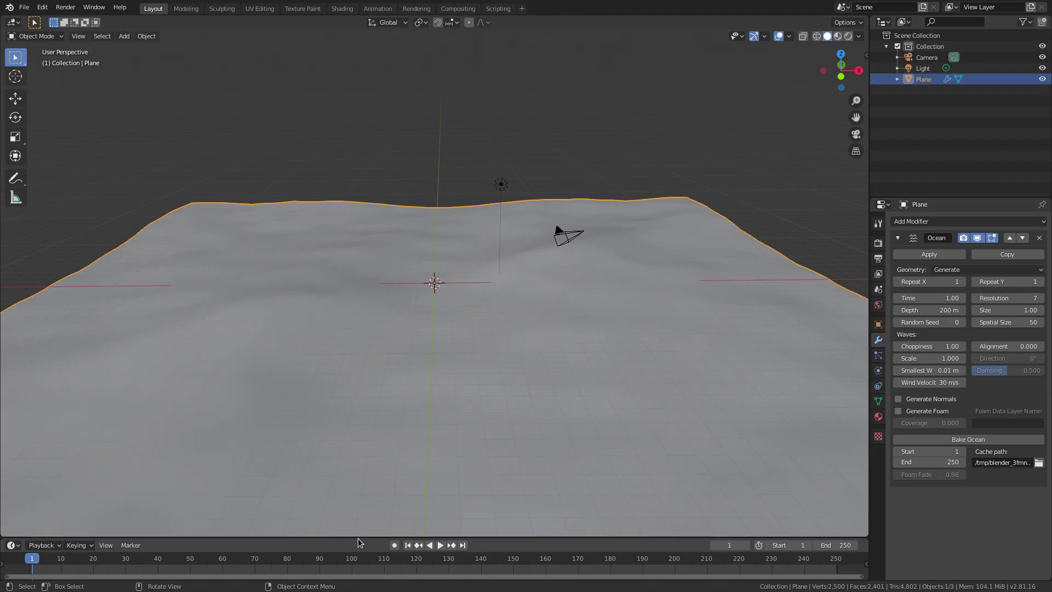
left_click_drag(357, 536, 356, 521)
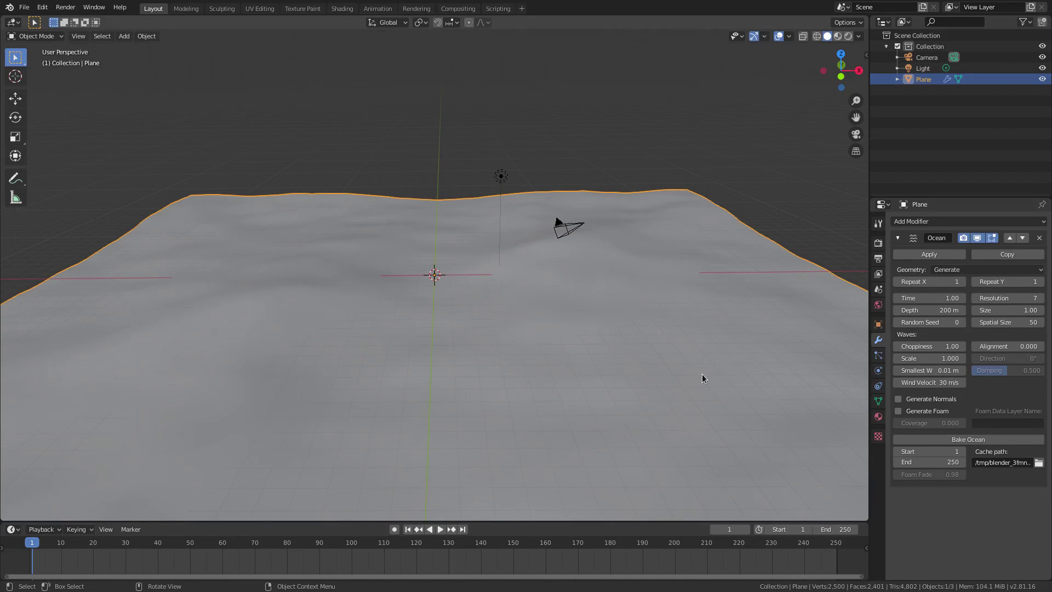
middle_click_drag(702, 374, 677, 374)
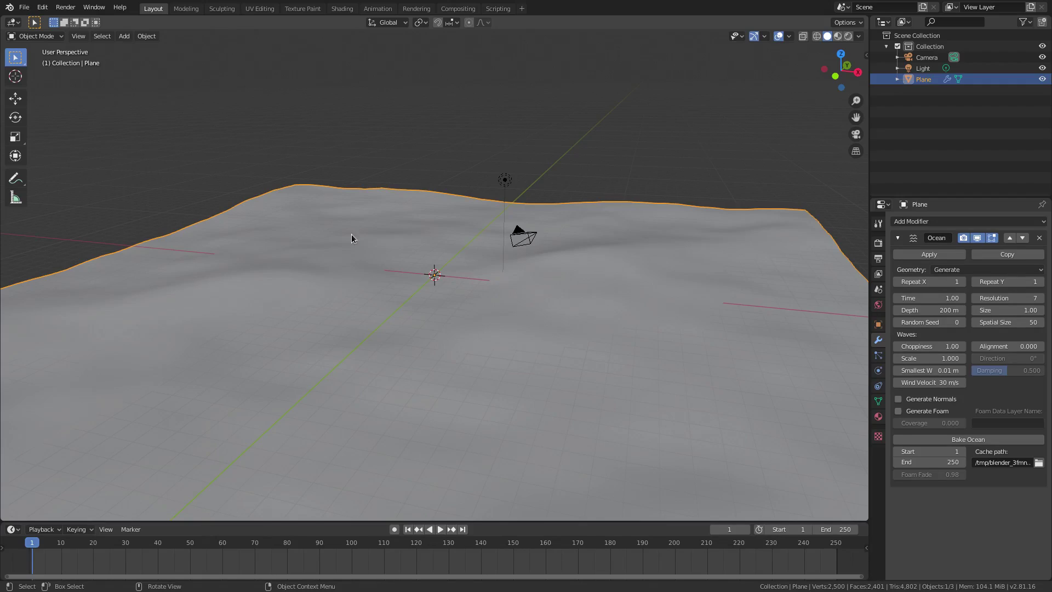
left_click(770, 534)
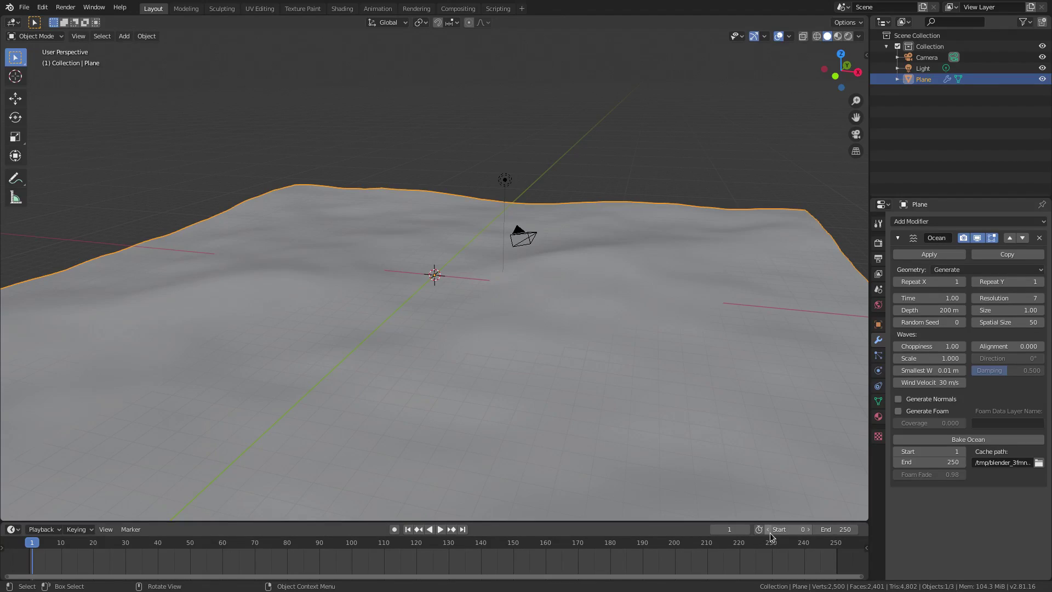
scroll(603, 553, "left", 1, "ctrl")
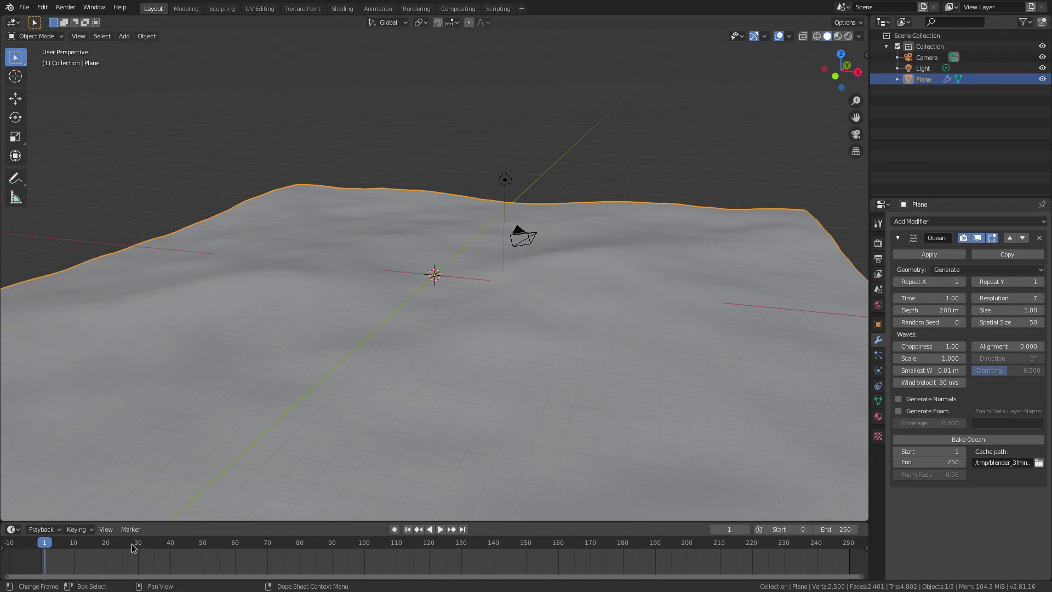
left_click(40, 551)
left_click_drag(112, 521, 112, 486)
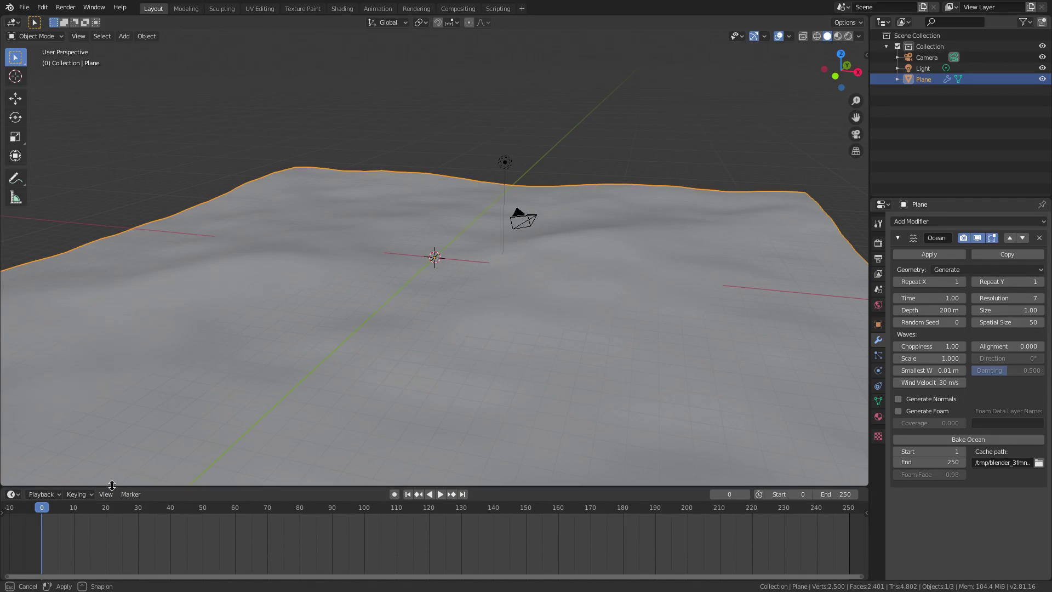
scroll(517, 362, "down", 2)
mouse_move(524, 357)
middle_mouse_down()
mouse_move(534, 333)
mouse_move(535, 373)
middle_mouse_up()
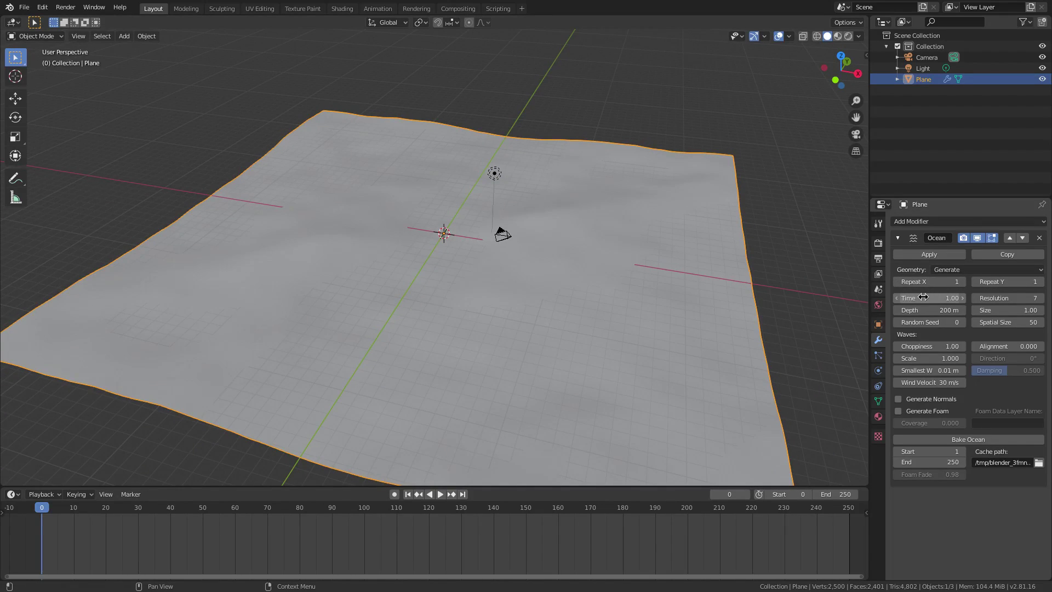
key("i")
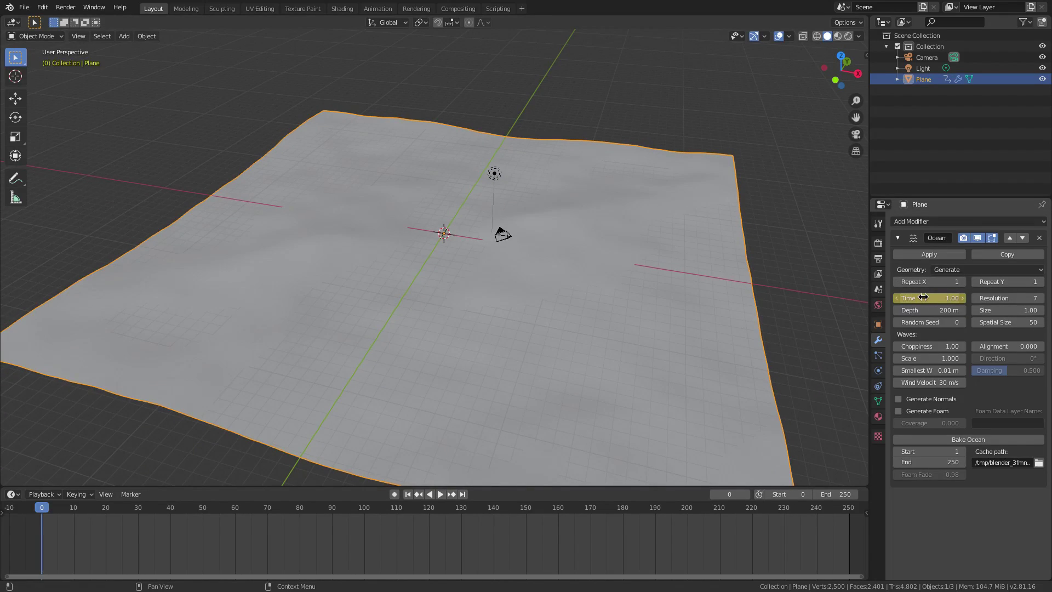
Keyframe the ocean Time at 10.00 on frame 250
left_click(463, 495)
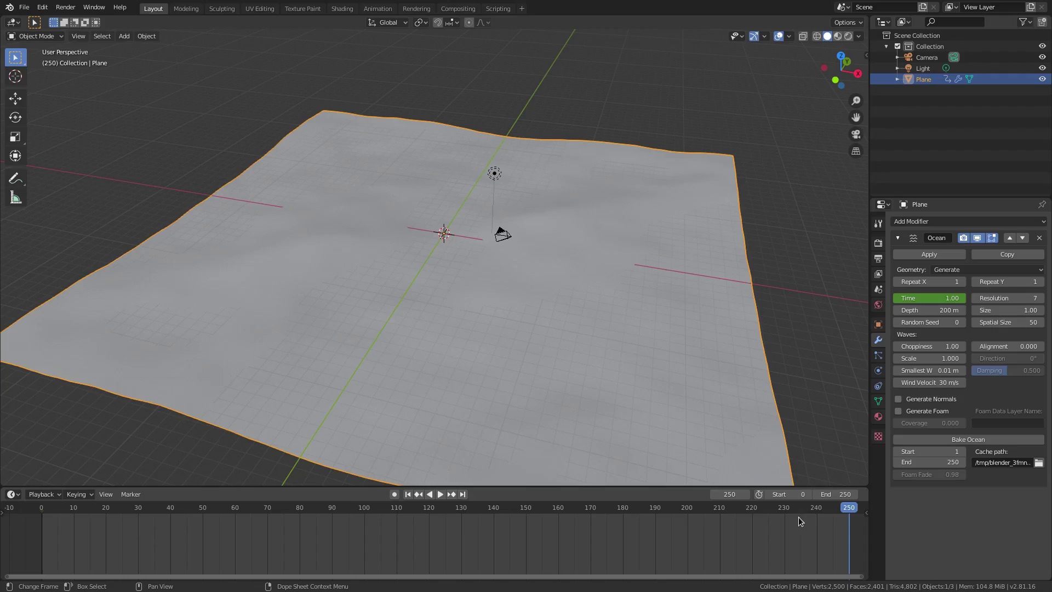
left_click(933, 298)
type("10")
key("Return")
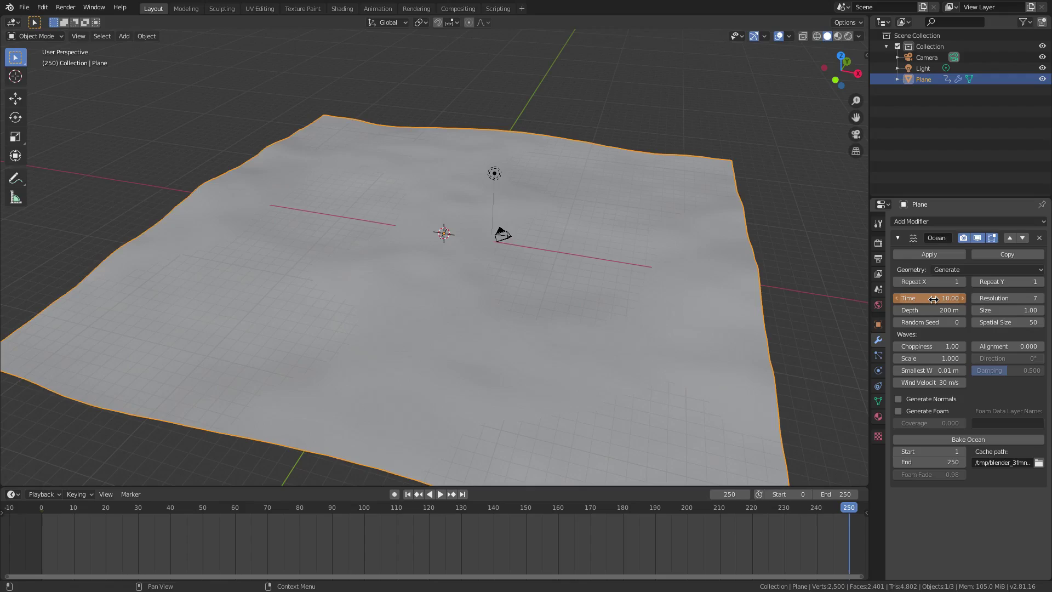
key("i")
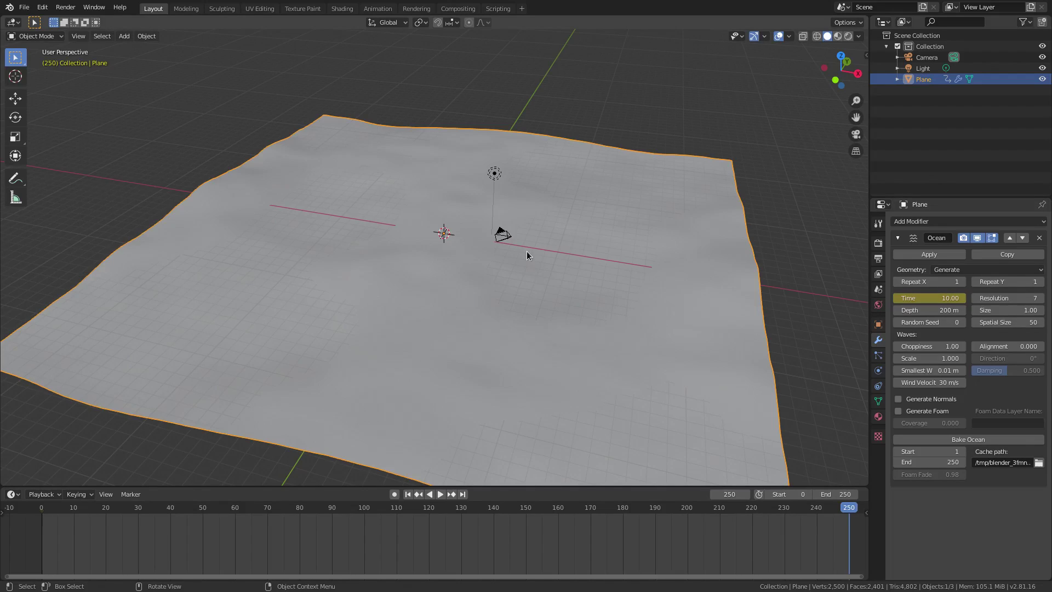
Look through the camera and enable Lock Camera to View in the sidebar
key("KP_0")
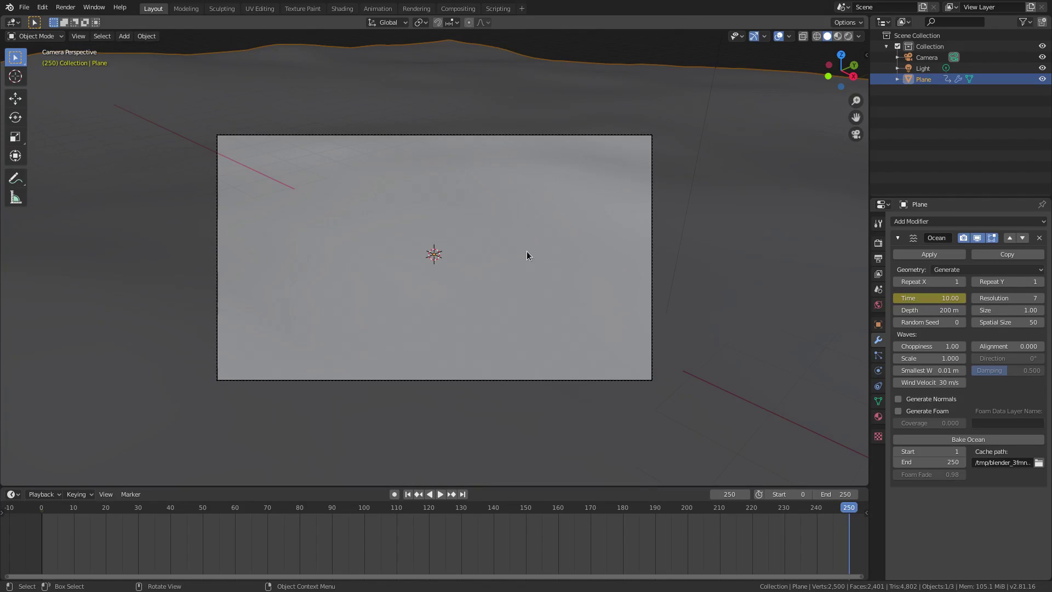
key("t")
key("n")
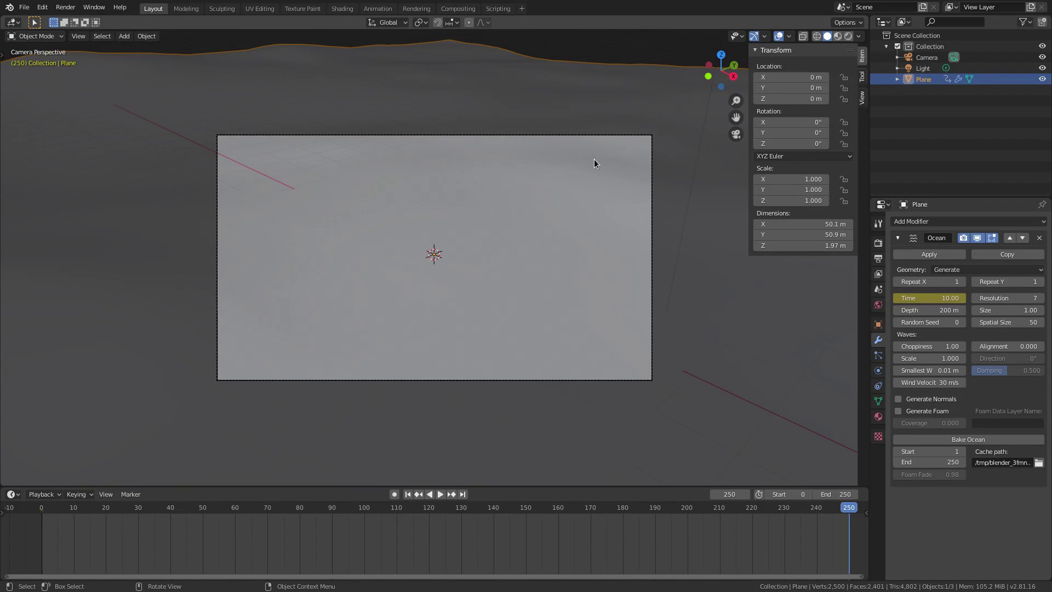
key("n")
left_click(866, 54)
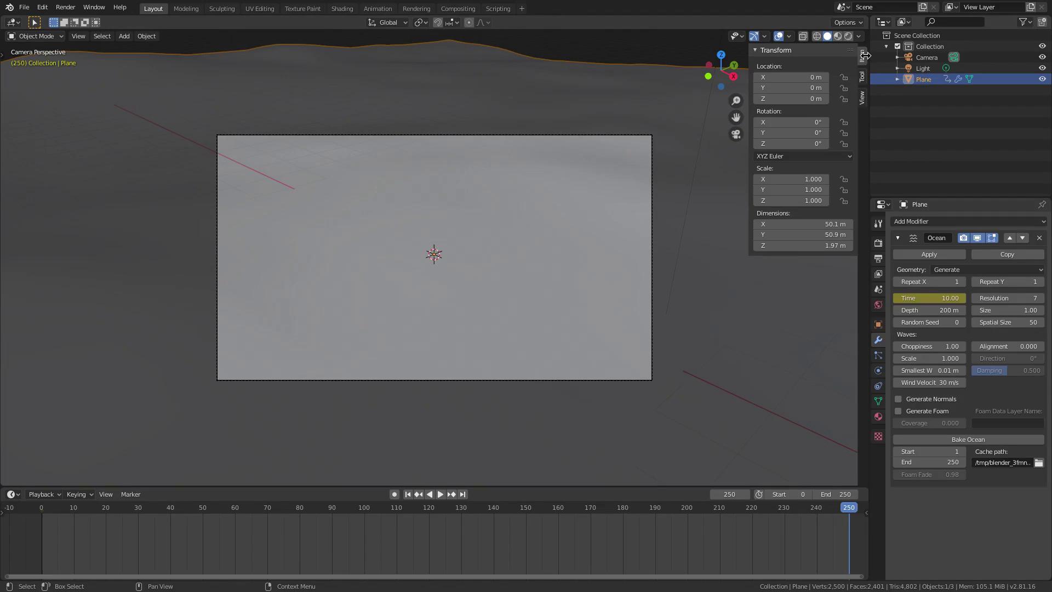
left_click(863, 101)
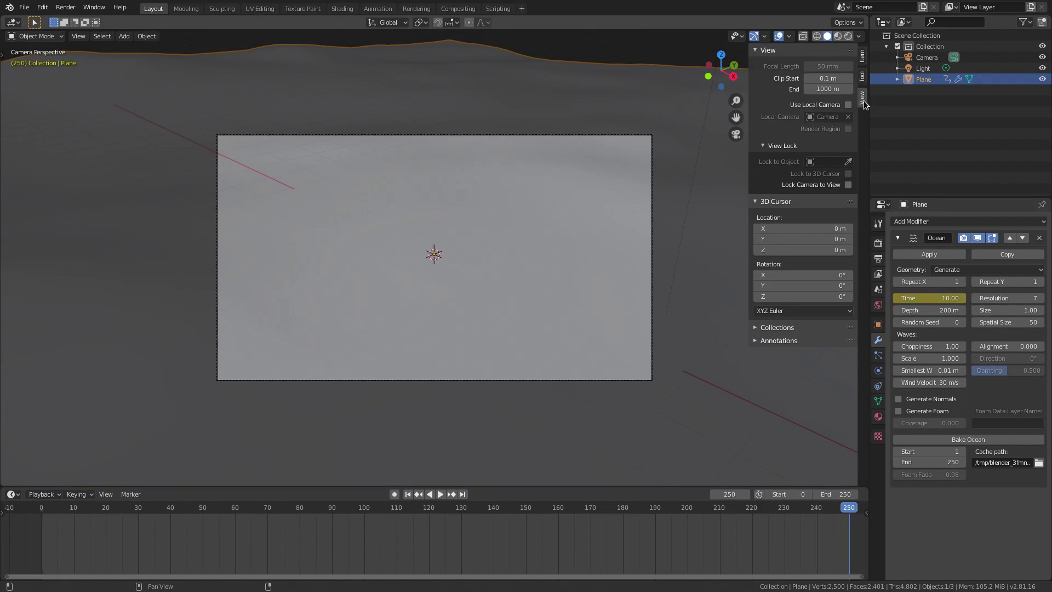
left_click(848, 185)
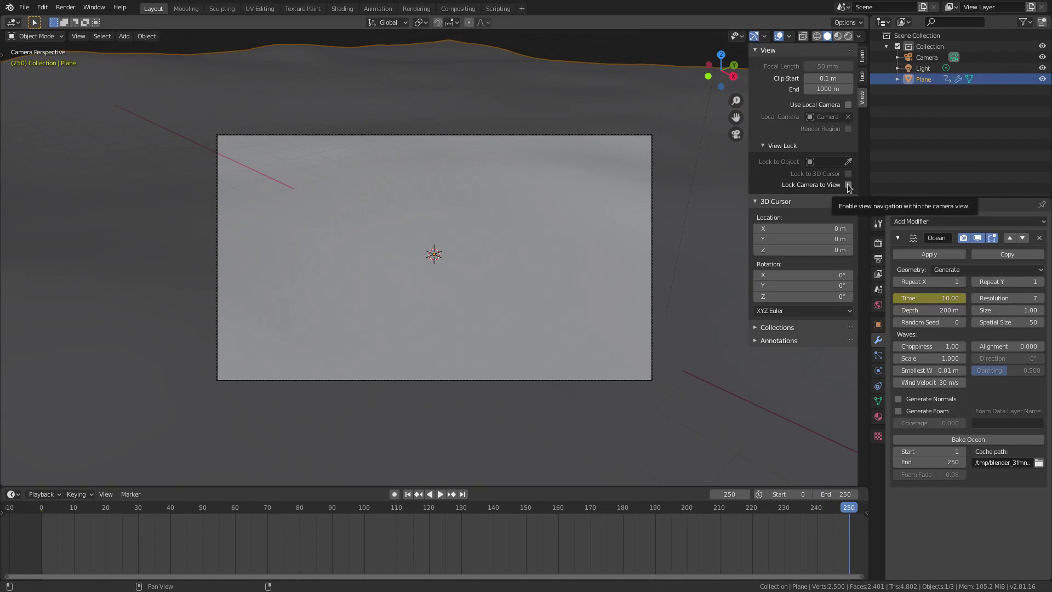
Frame a low shot across the waves to the horizon, then unlock the camera
middle_click_drag(424, 223, 522, 227)
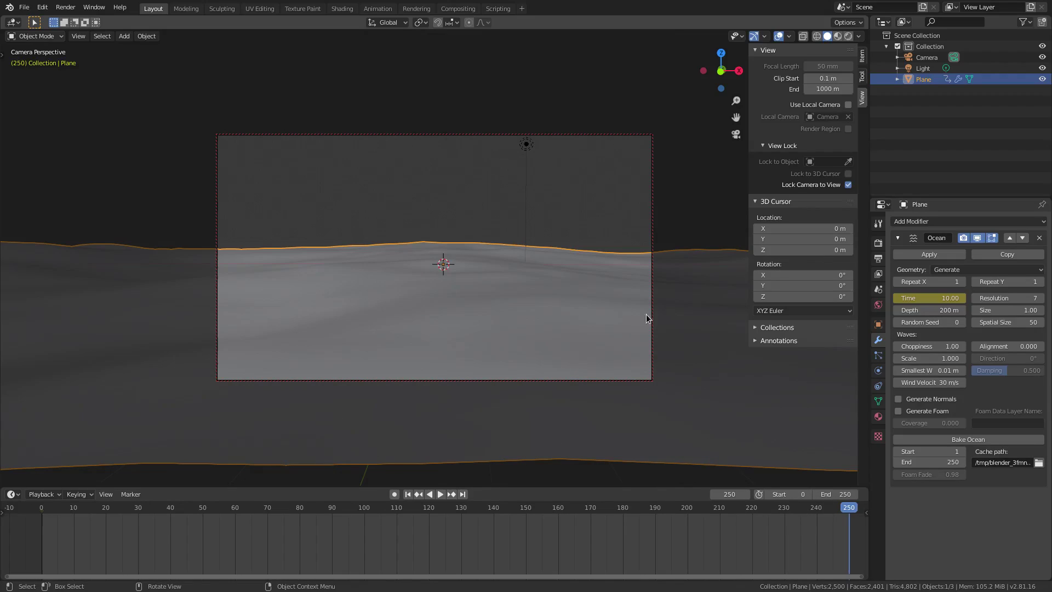
left_click(848, 184)
middle_click_drag(605, 321, 451, 201)
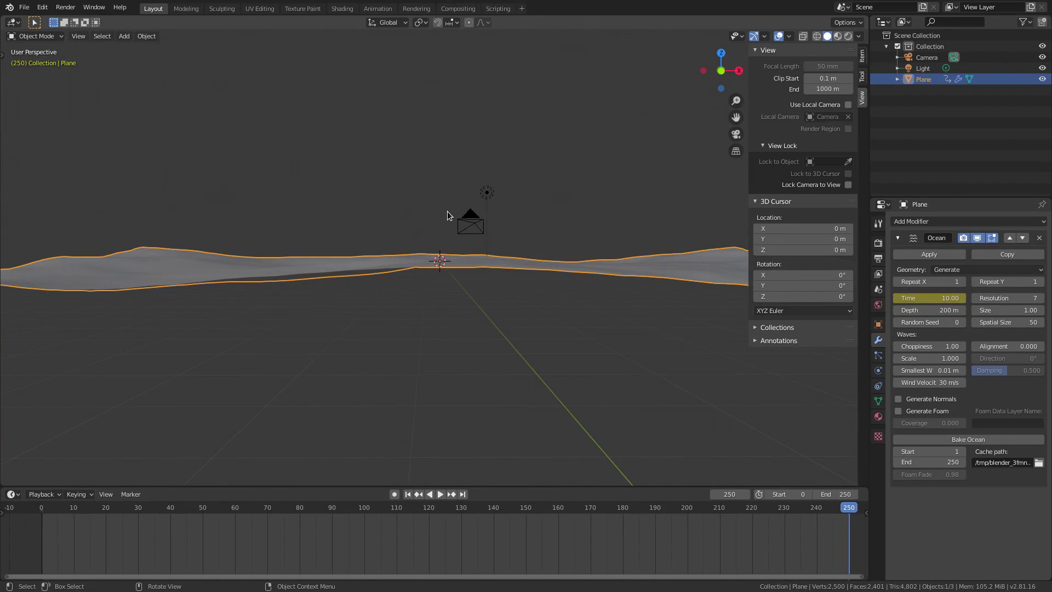
Jump to the first frame in camera view and play the wave animation
key("KP_0")
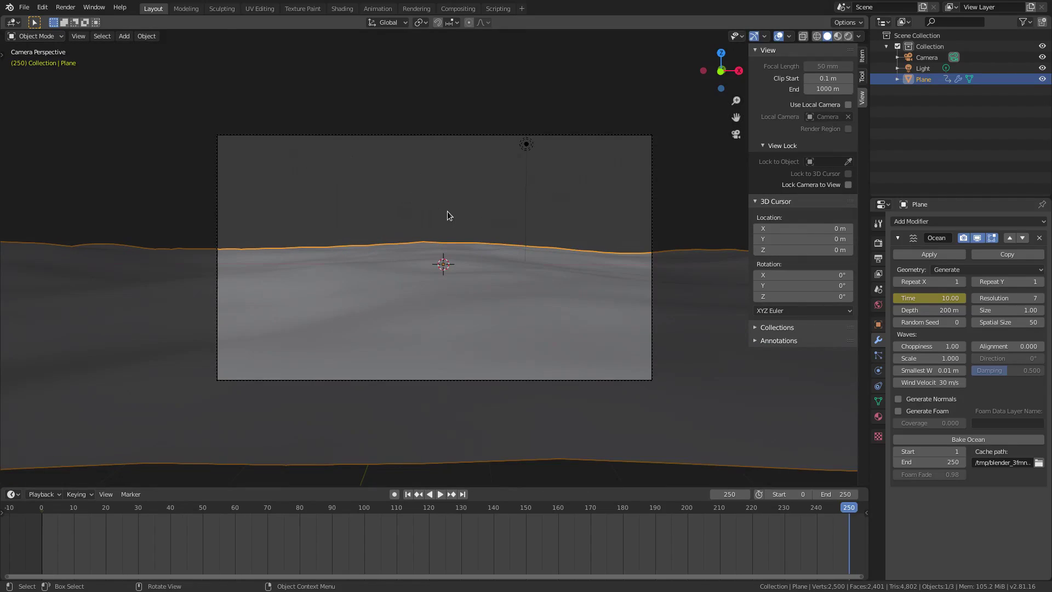
left_click(408, 494)
left_click(441, 495)
key("KP_0")
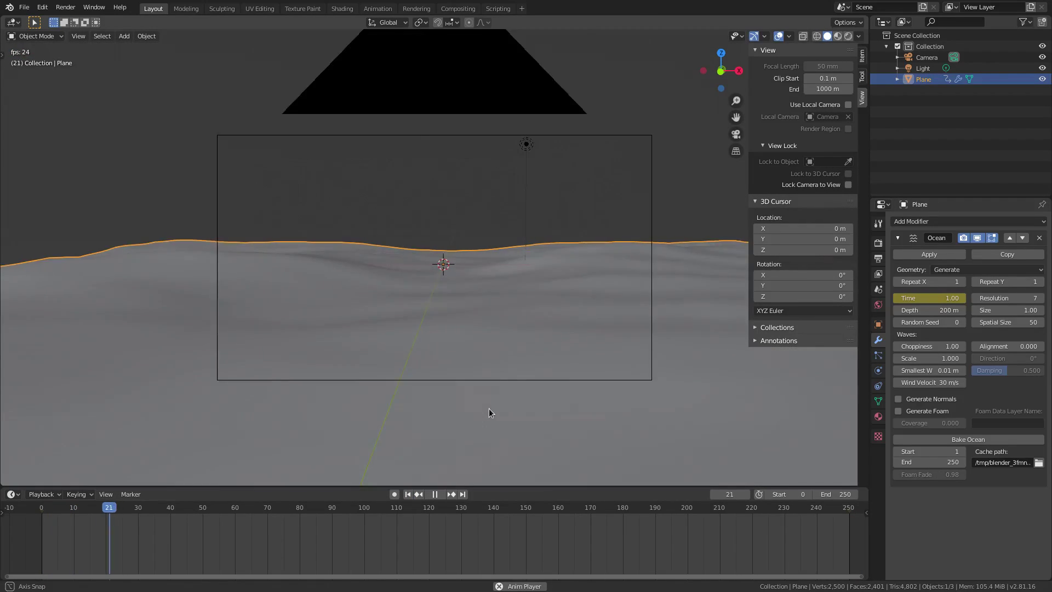
scroll(501, 426, "down", 3)
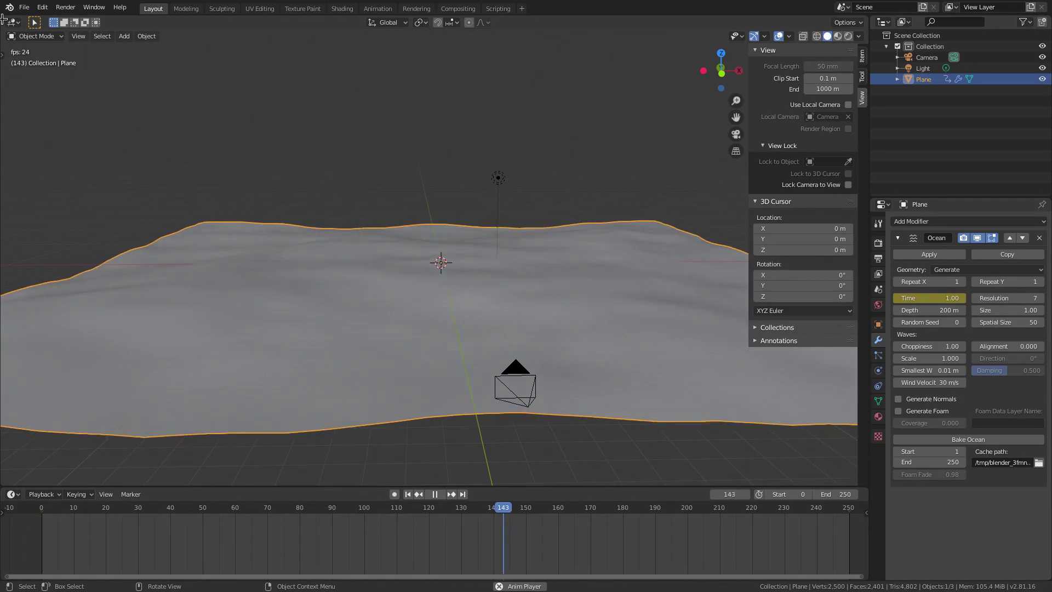
Split off a Graph Editor and set the Time curve's interpolation to Linear
left_click_drag(3, 37, 434, 25)
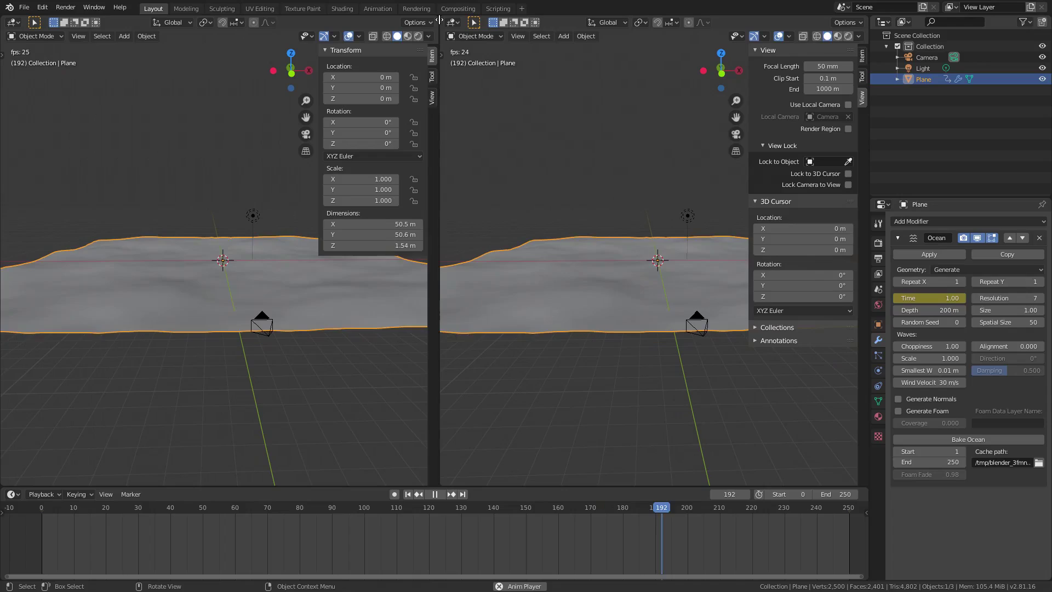
left_click(14, 22)
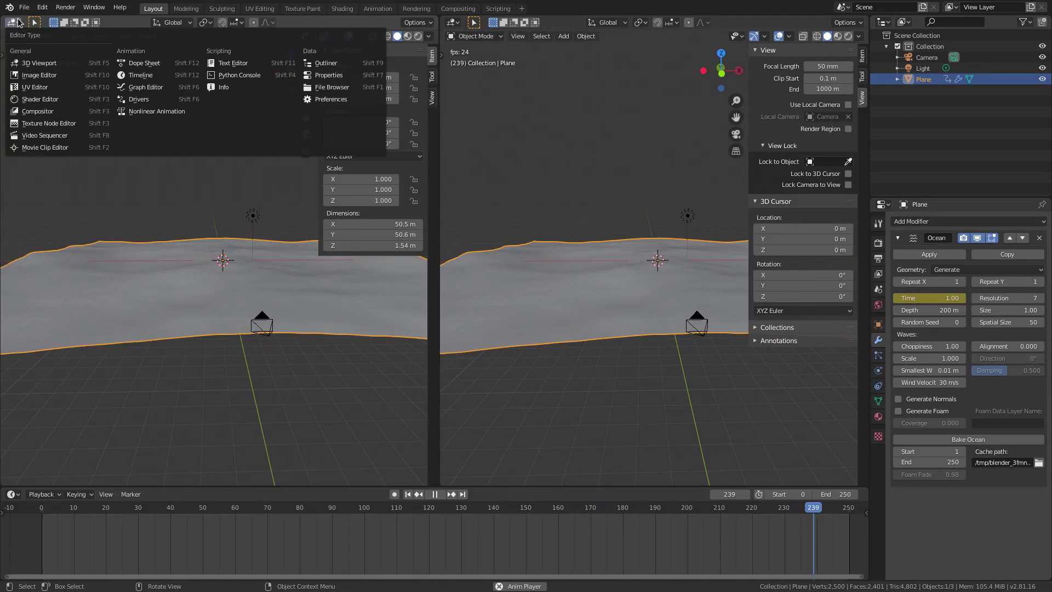
left_click(15, 23)
left_click(15, 23)
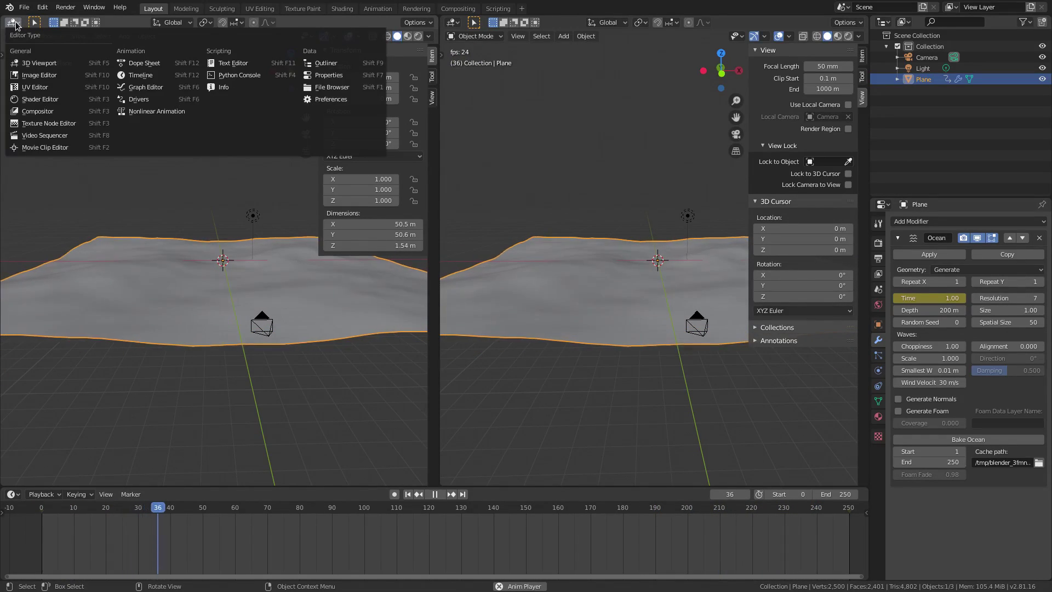
left_click(144, 87)
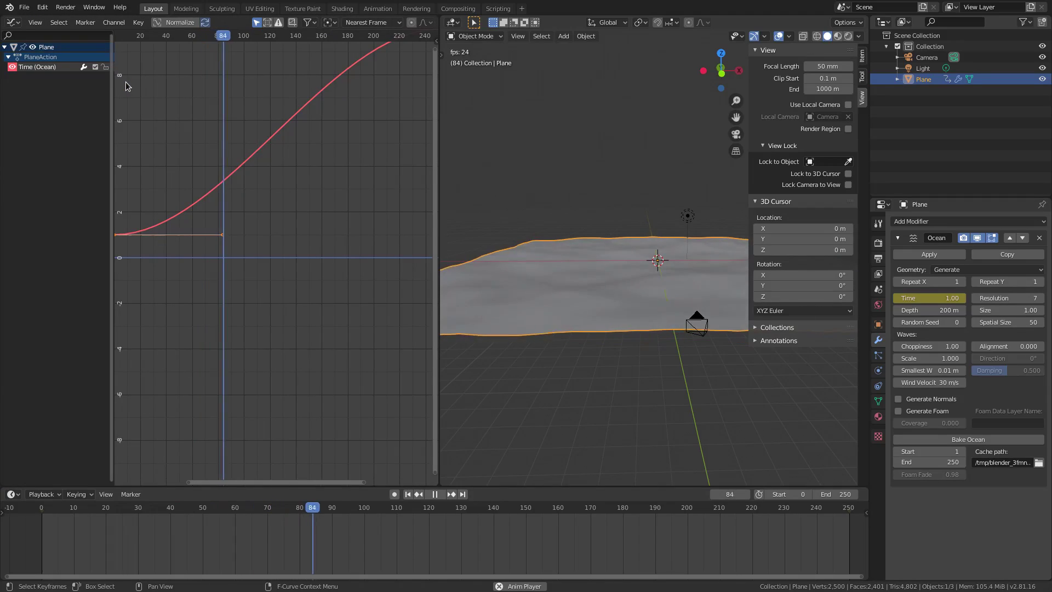
middle_click_drag(262, 259, 263, 322)
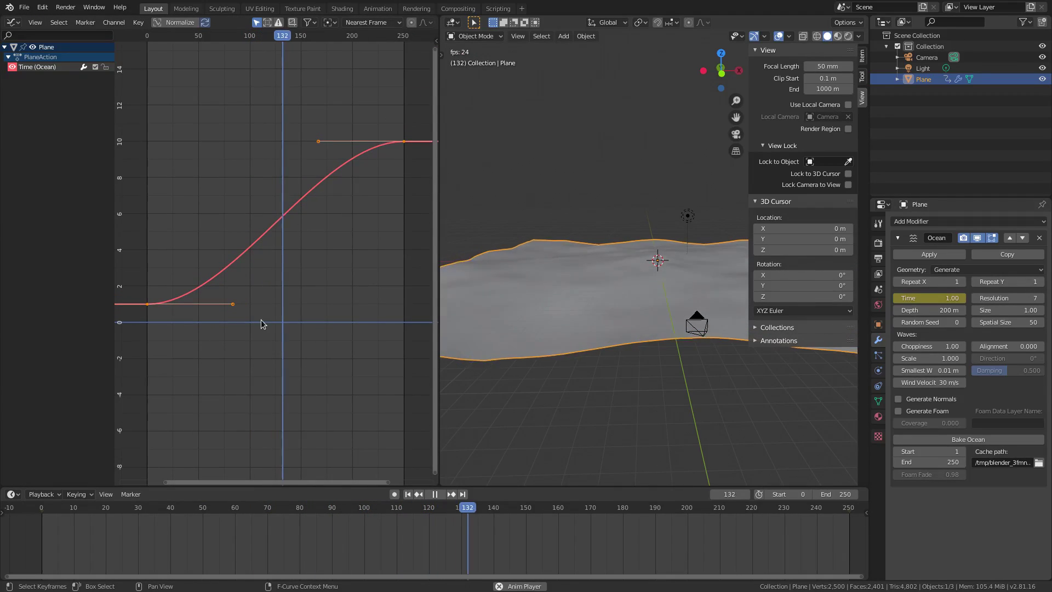
left_click(137, 26)
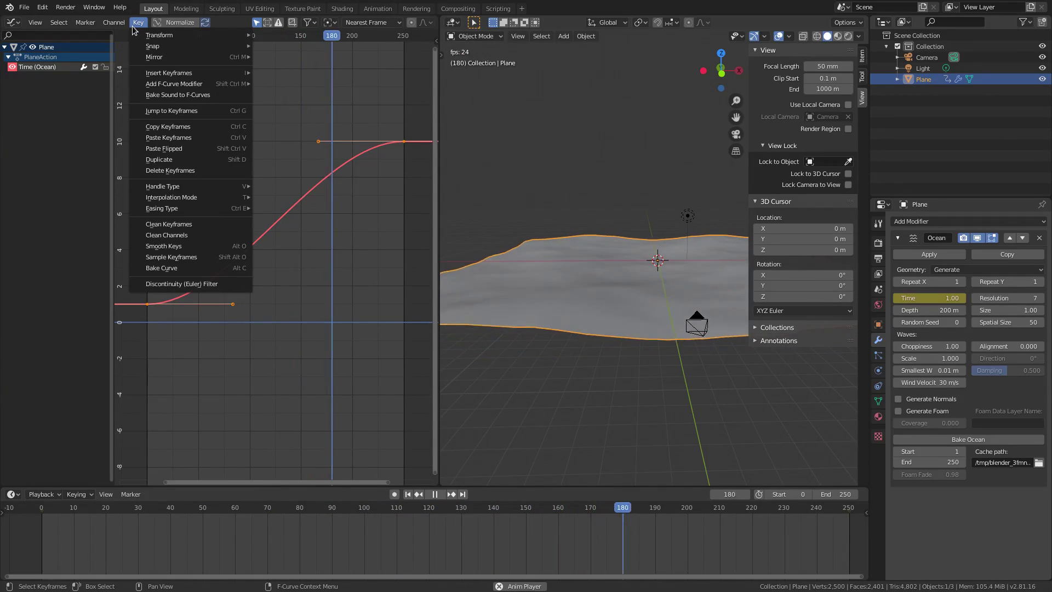
mouse_move(195, 199)
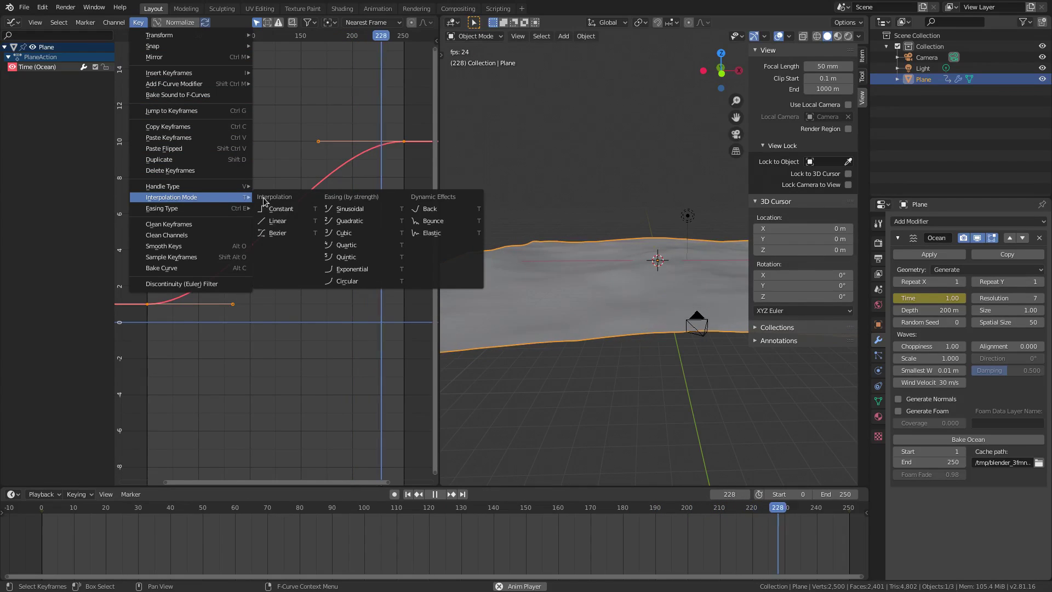
left_click(274, 221)
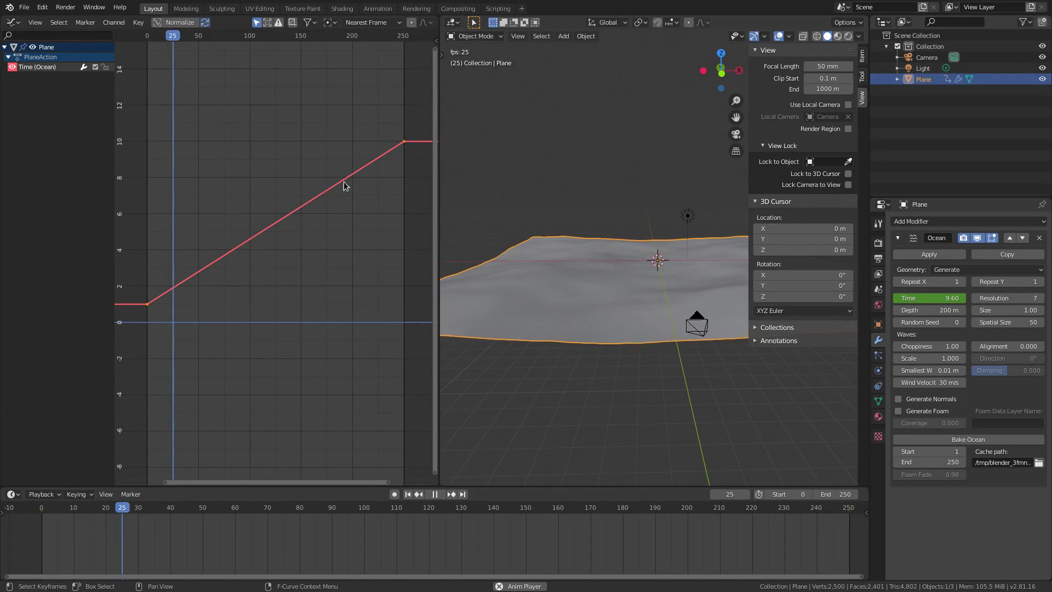
key("ctrl+z")
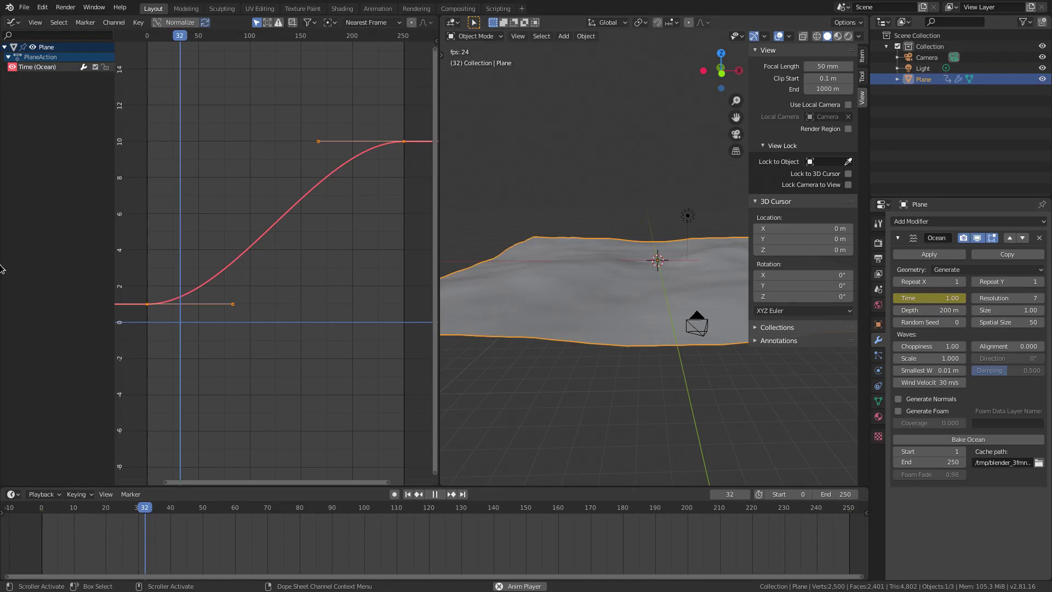
key("ctrl+shift+z")
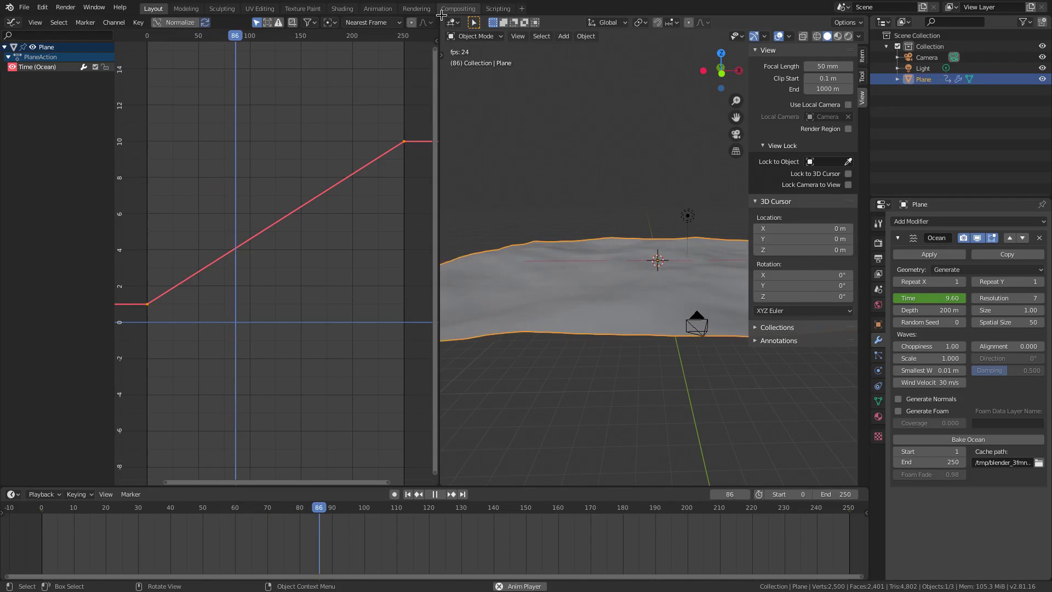
Play back the linear wave motion and merge the Graph Editor into the 3D view
middle_click_drag(494, 271, 534, 271)
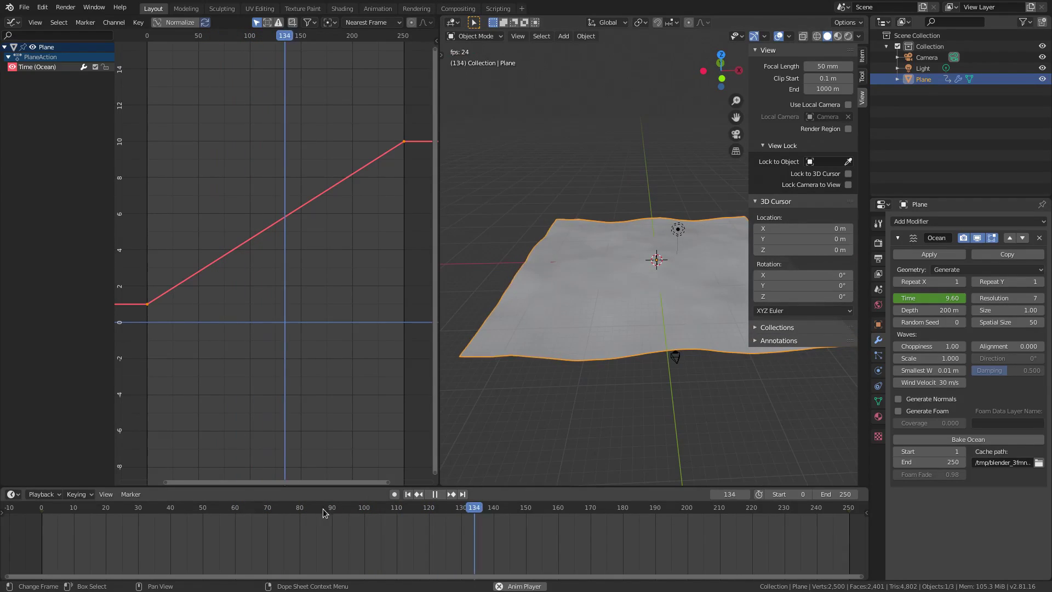
key("space")
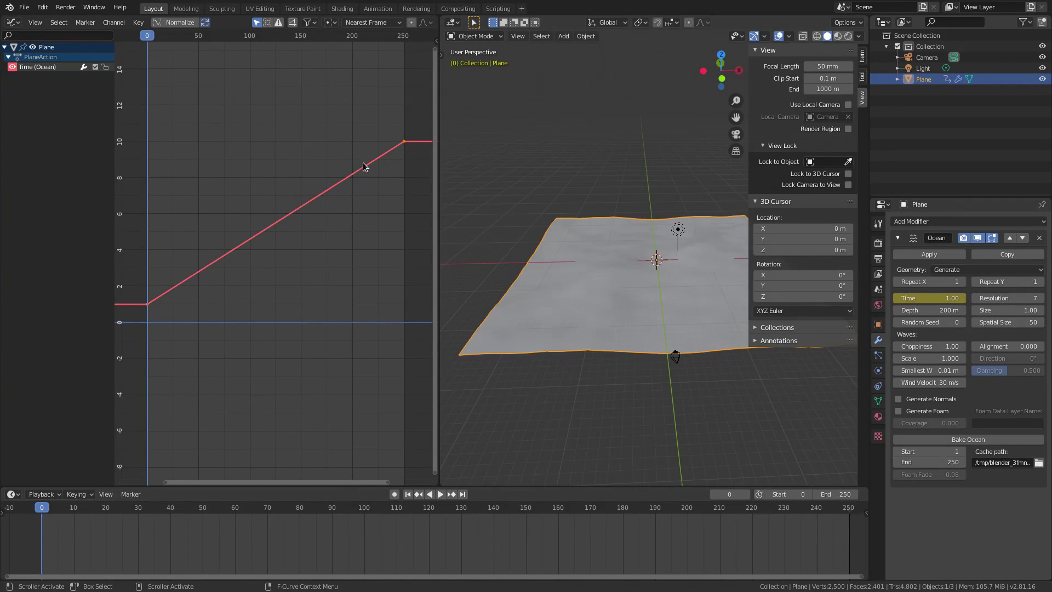
key("ctrl+z")
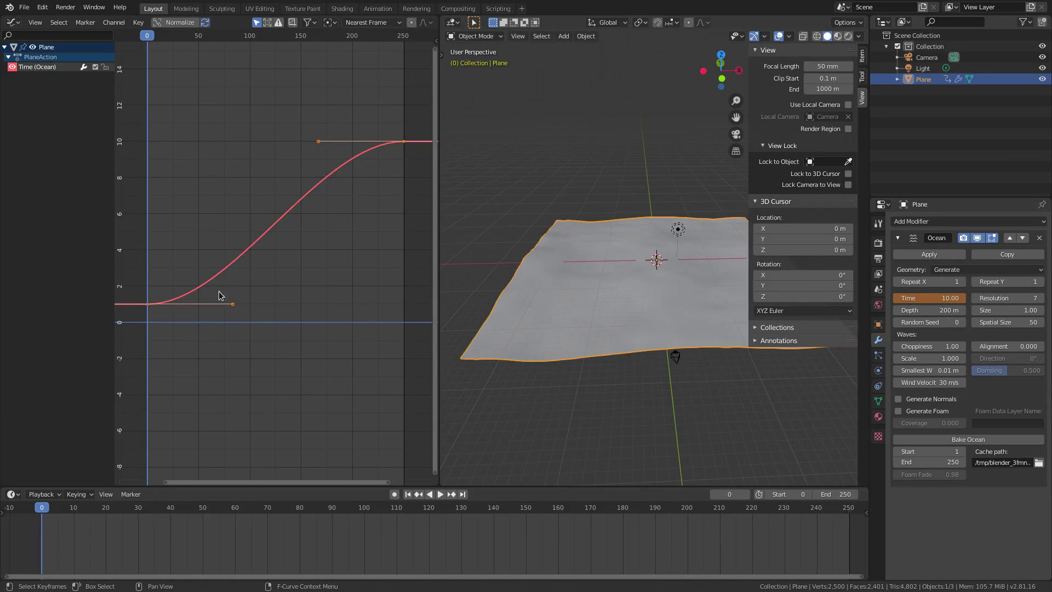
key("ctrl+shift+z")
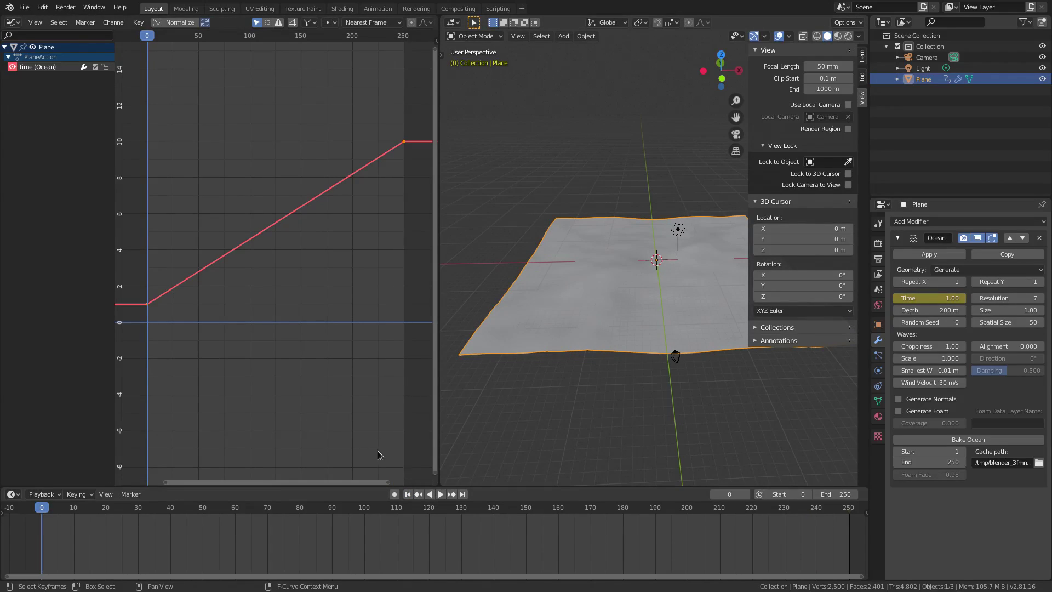
left_click(441, 494)
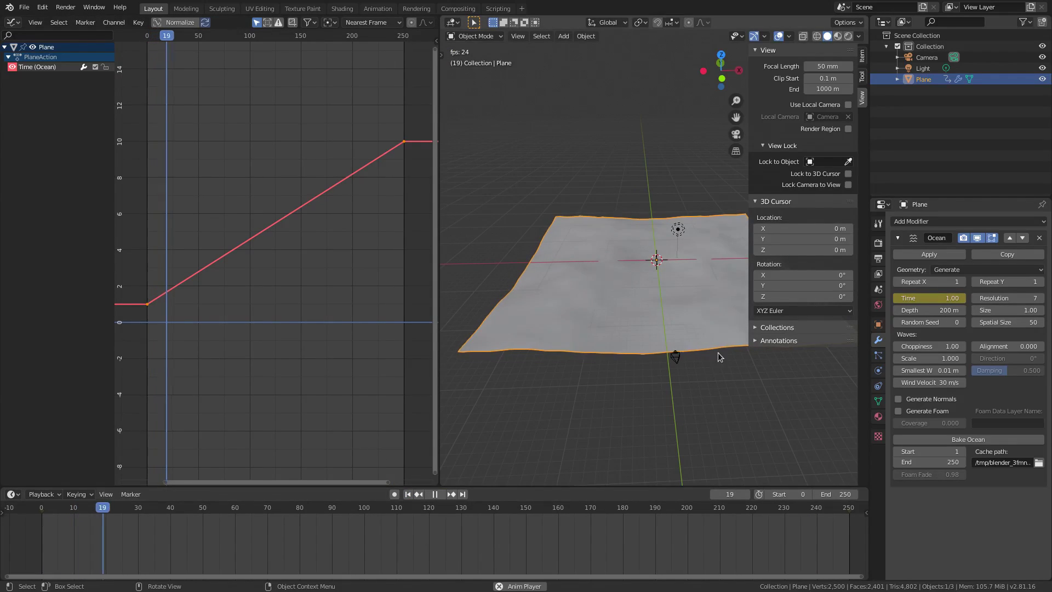
key("n")
scroll(585, 319, "up", 3)
scroll(622, 301, "down", 2)
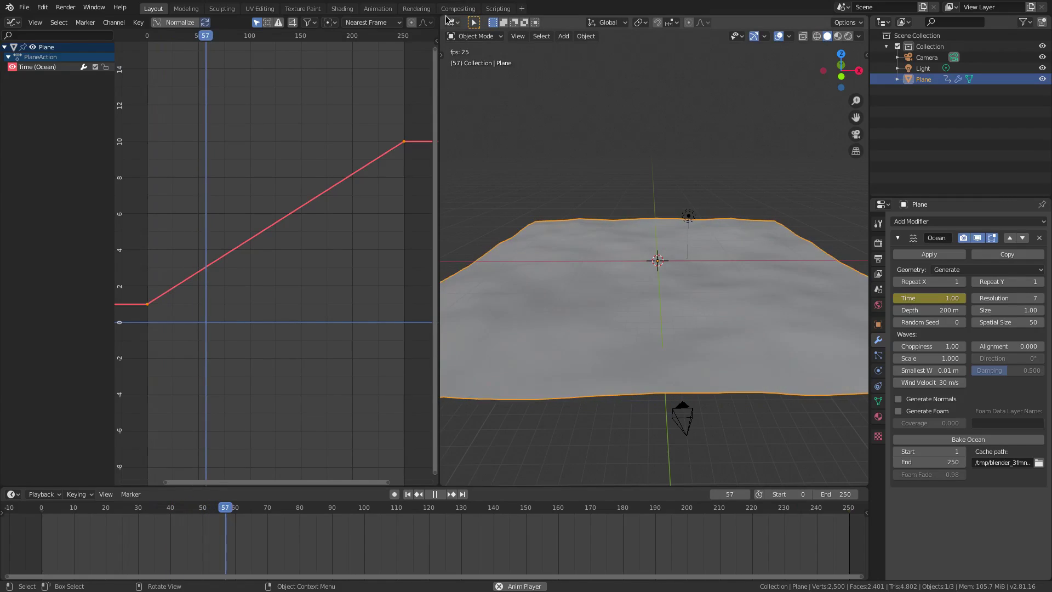
left_click_drag(441, 17, 405, 41)
Make the scene light a Sun lamp at strength 1000 and switch to Rendered shading
scroll(490, 251, "down", 2)
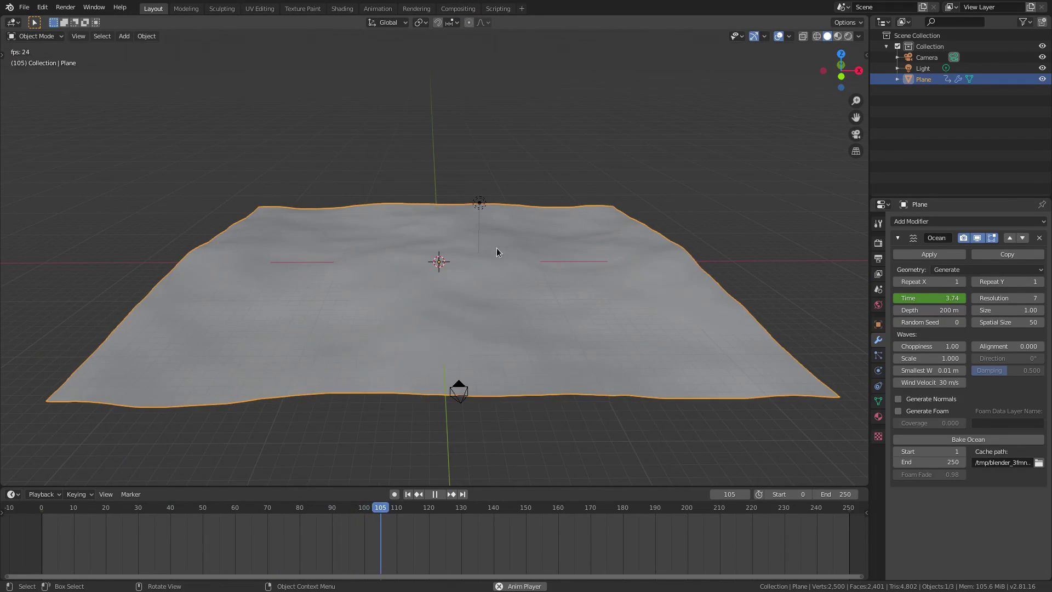
left_click(492, 207)
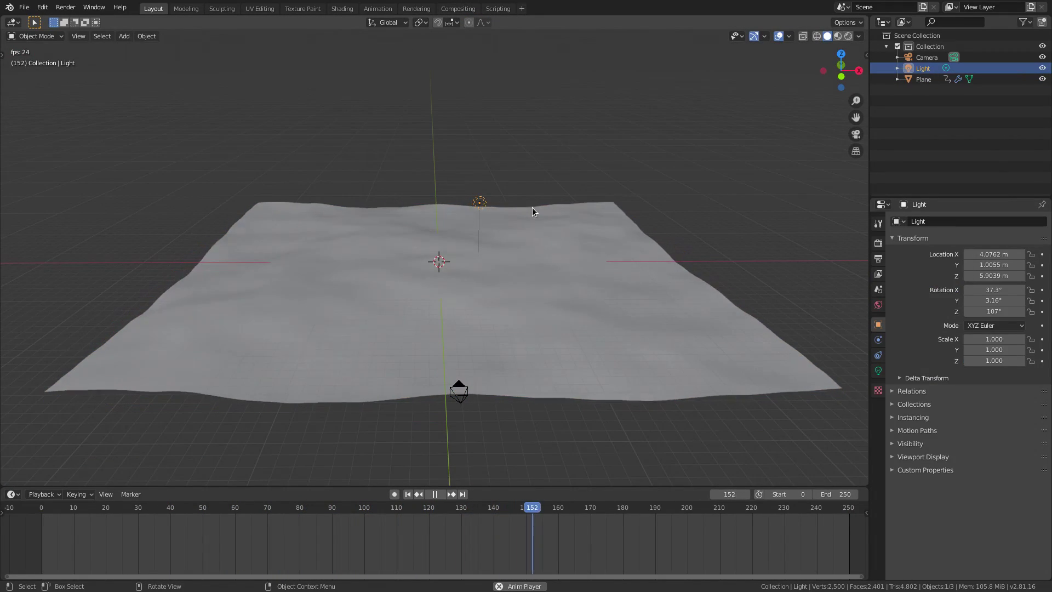
left_click(878, 371)
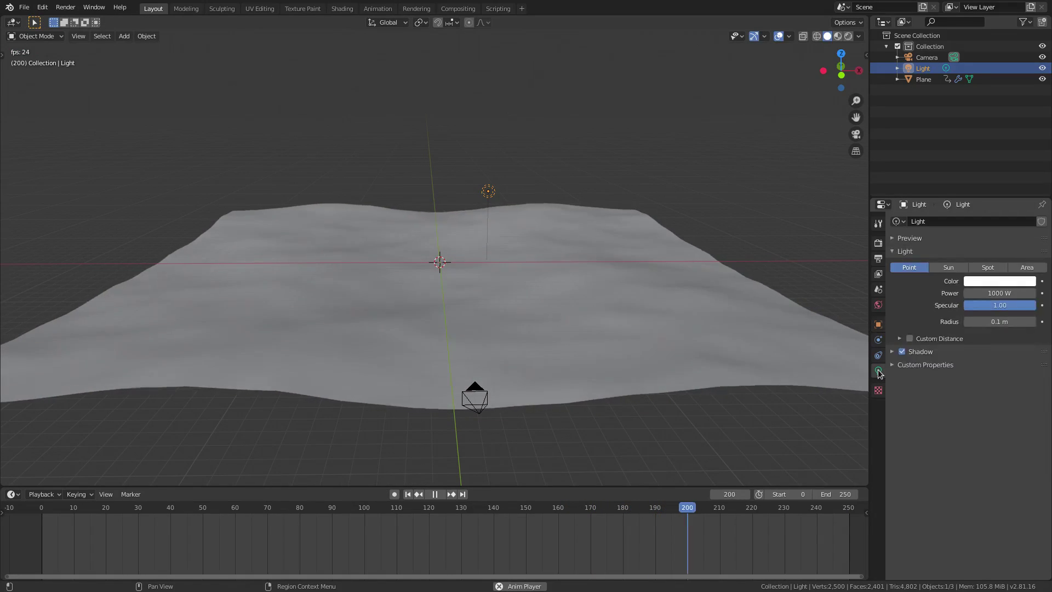
left_click(944, 268)
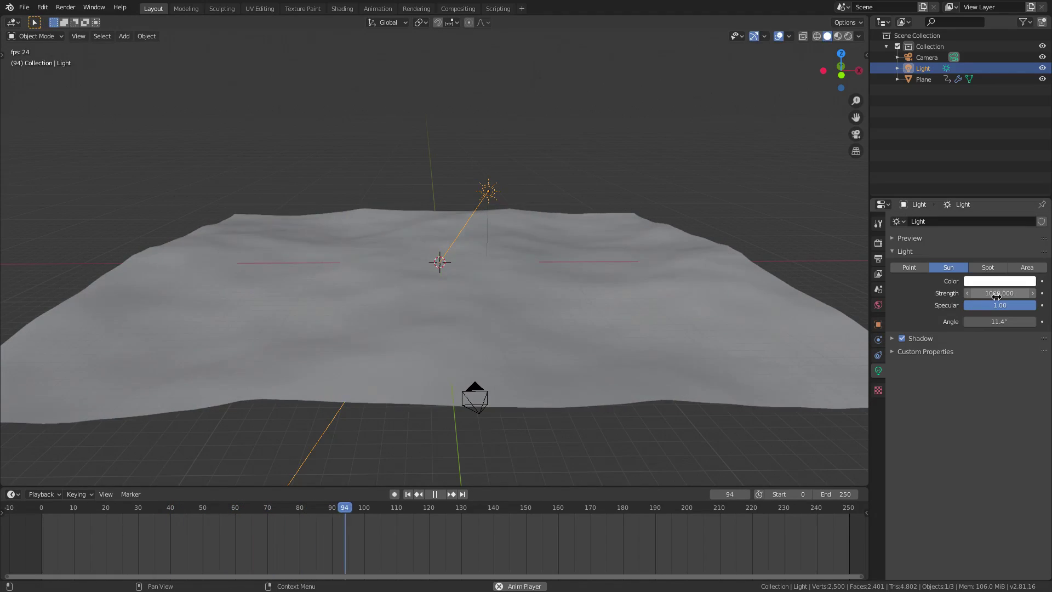
left_click(909, 267)
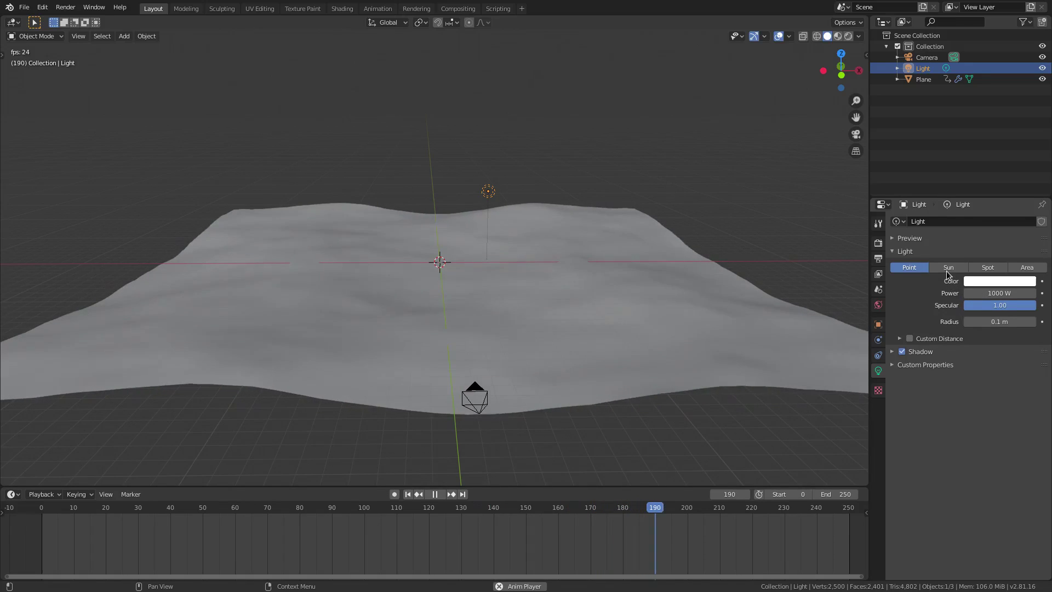
left_click(947, 268)
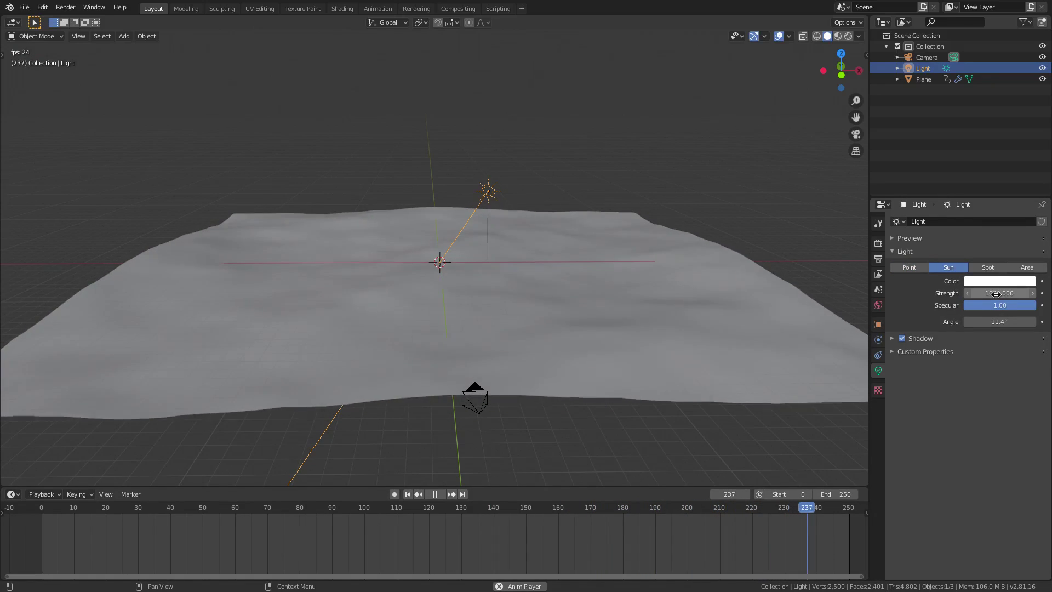
key("Return")
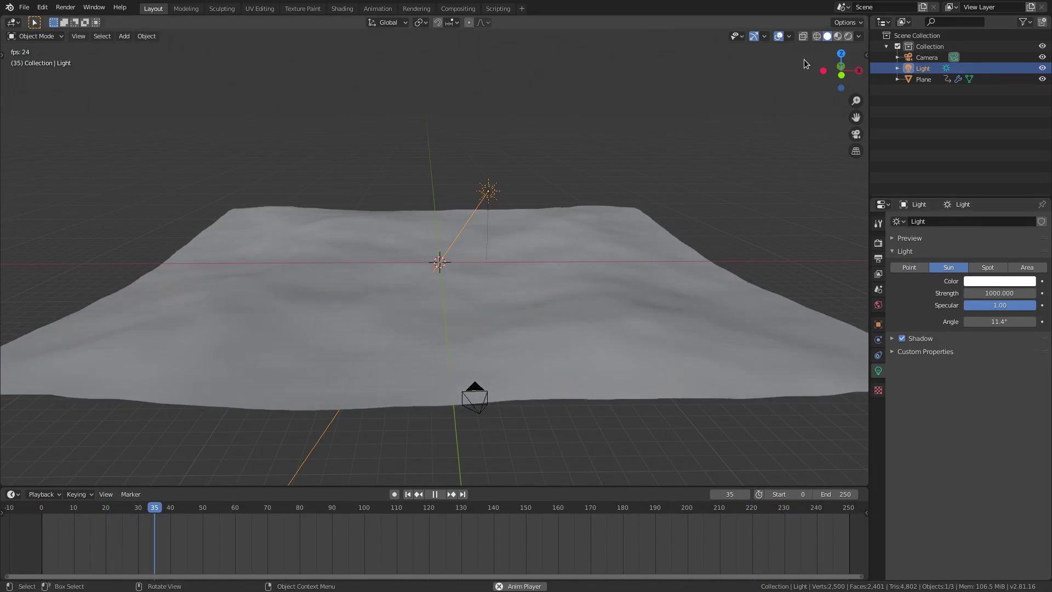
left_click(848, 36)
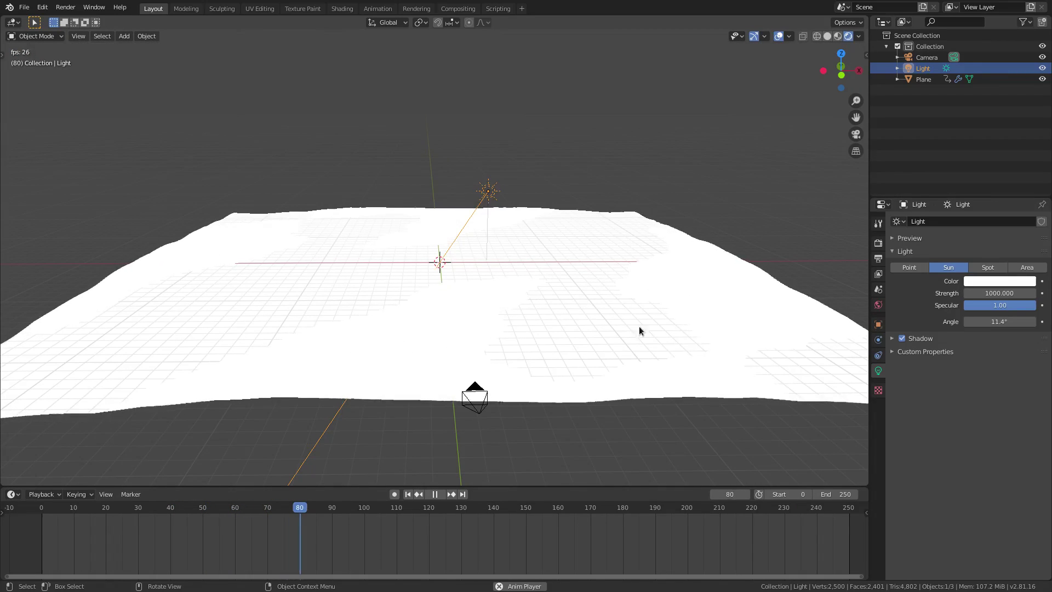
Lower the sun strength to 10, then to 1.000
left_click(988, 291)
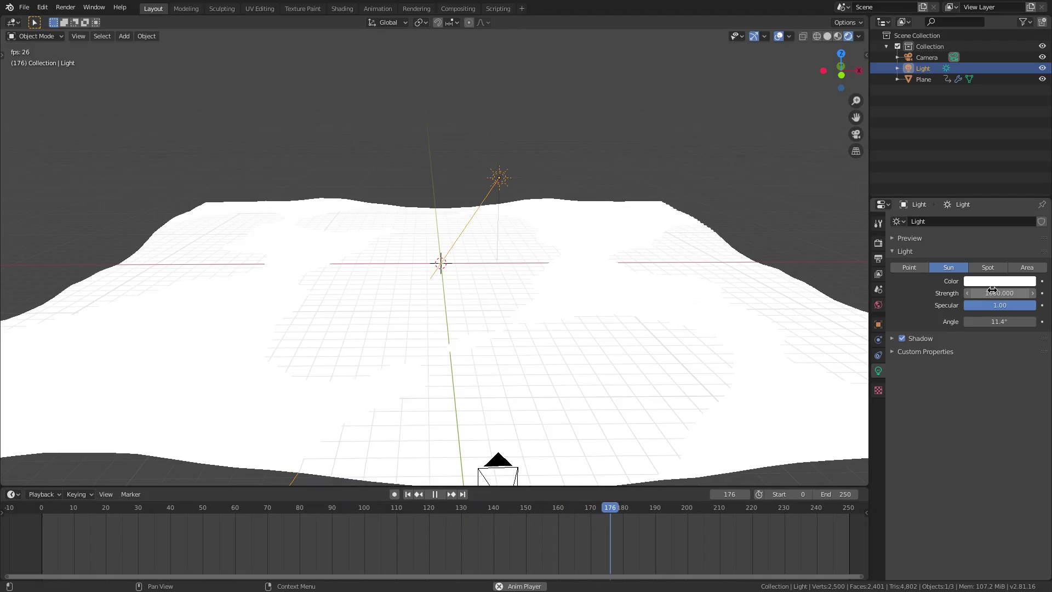
key("Left")
key("Left")
key("Left")
key("BackSpace")
key("BackSpace")
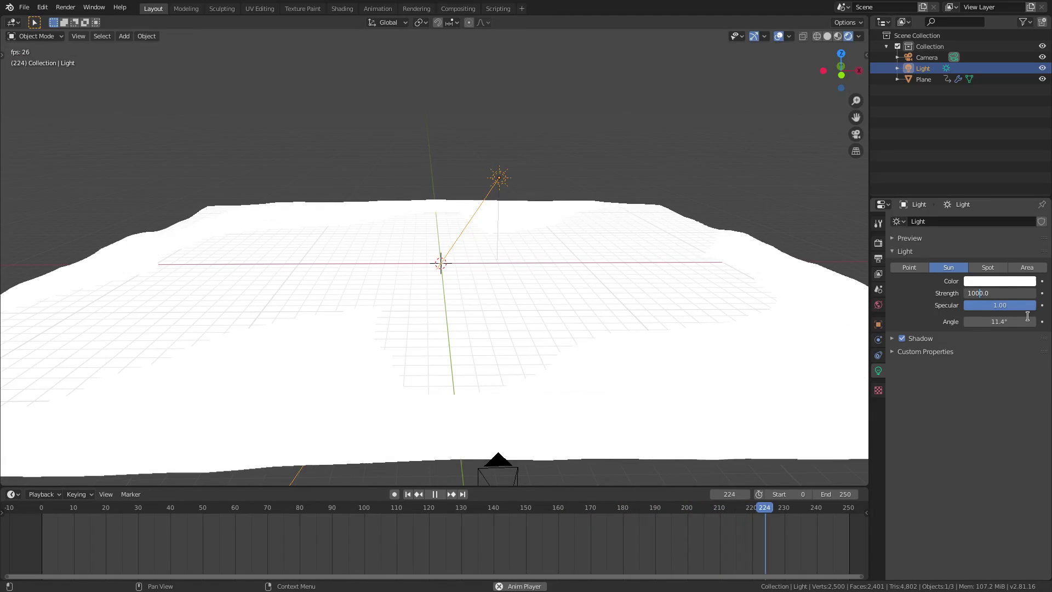
key("Return")
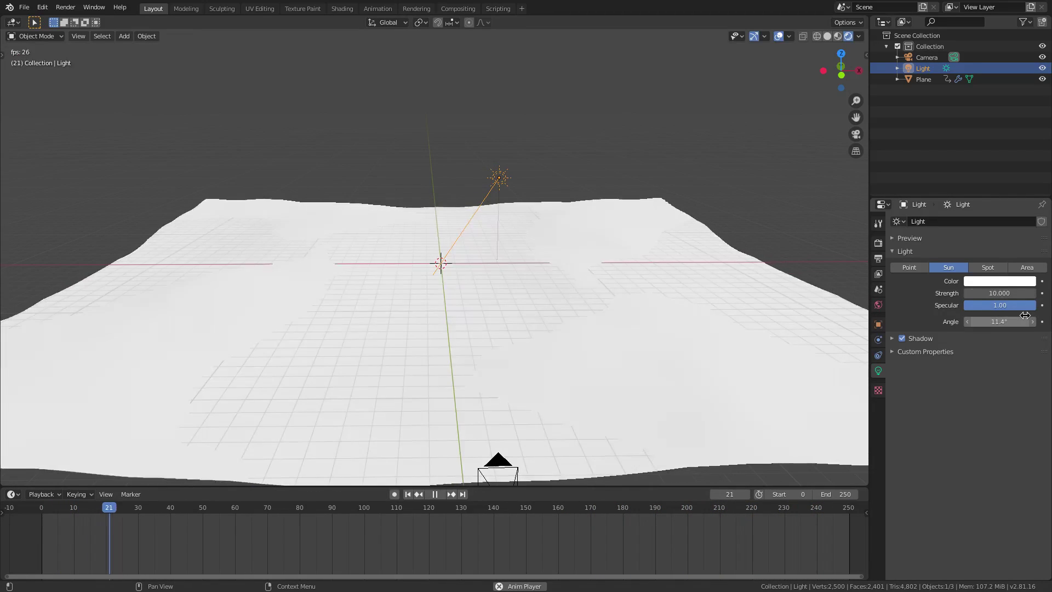
left_click(976, 294)
type("1")
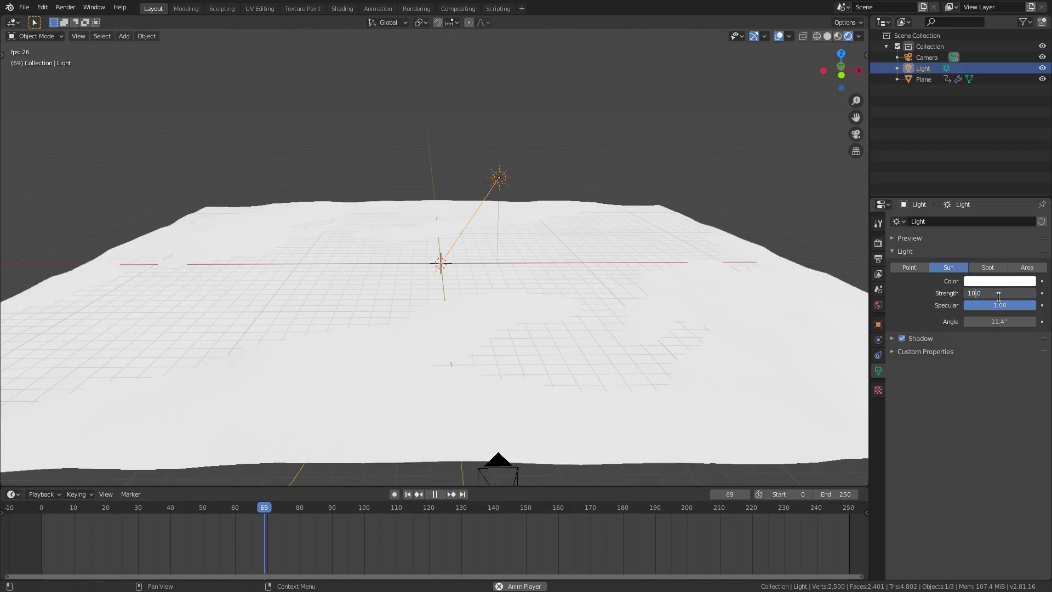
key("Return")
middle_click_drag(482, 433, 563, 233)
middle_click_drag(445, 235, 489, 281)
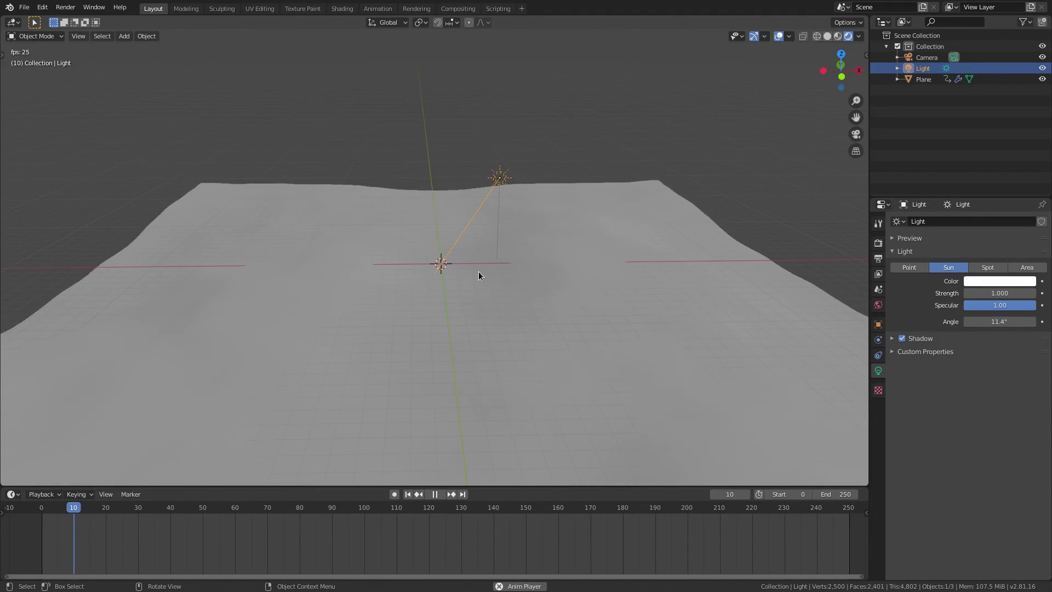
Create Material.001 on the ocean plane with a light-blue base colour
left_click(479, 277)
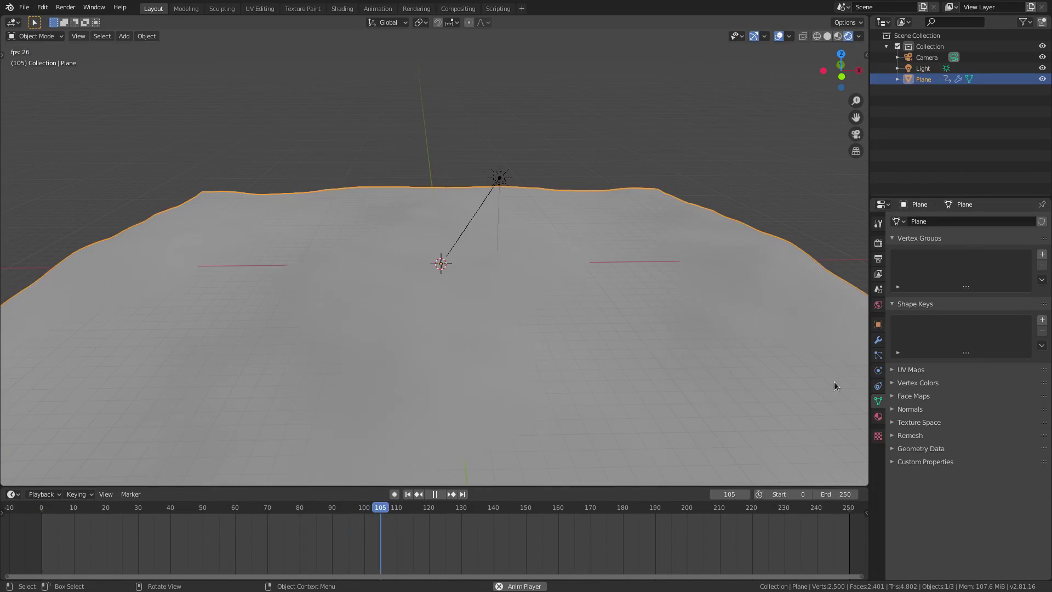
left_click(878, 418)
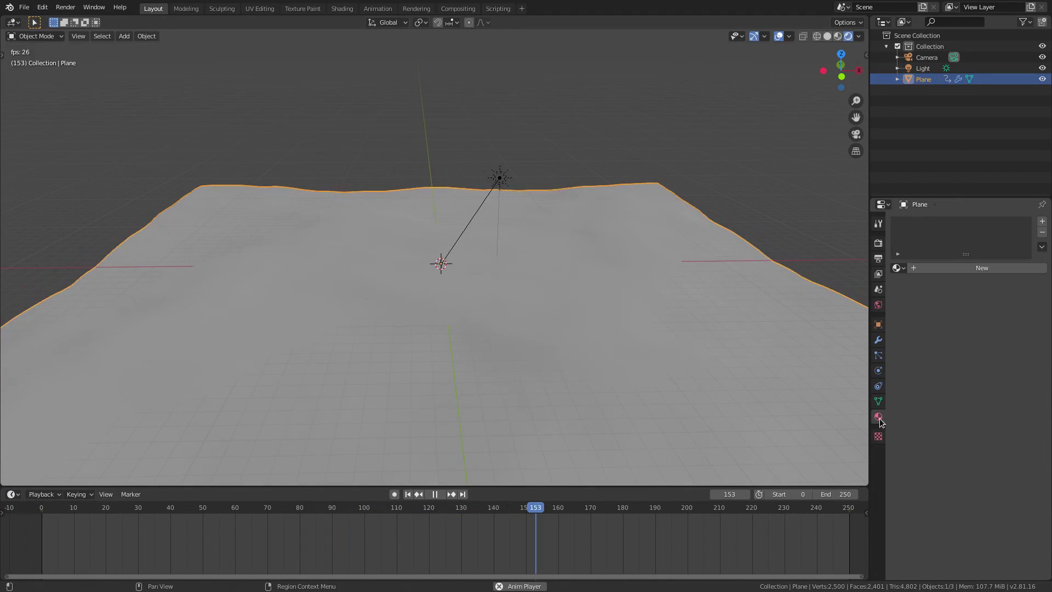
left_click(1002, 269)
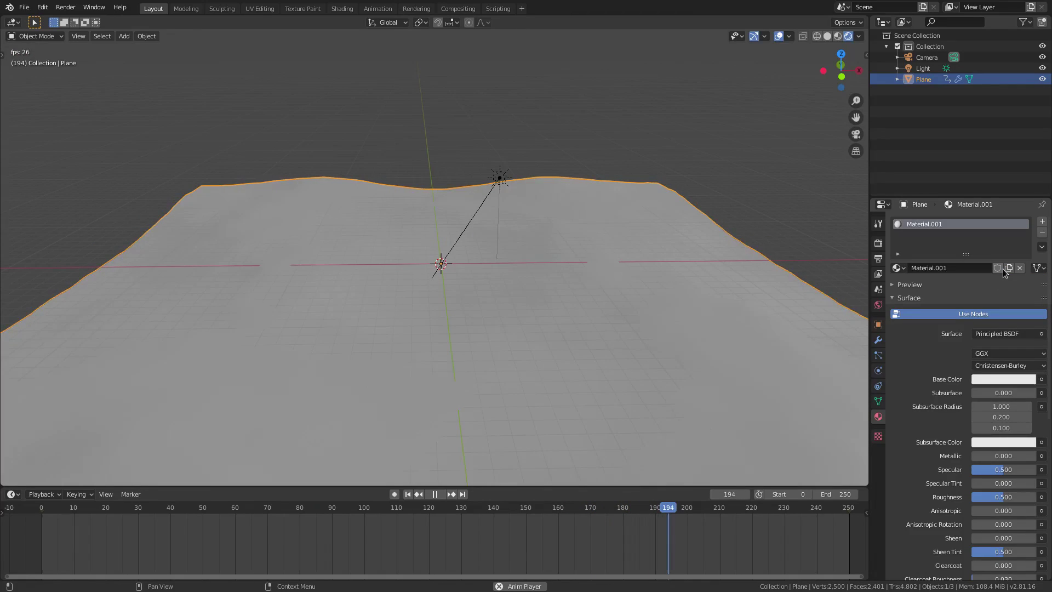
left_click(996, 380)
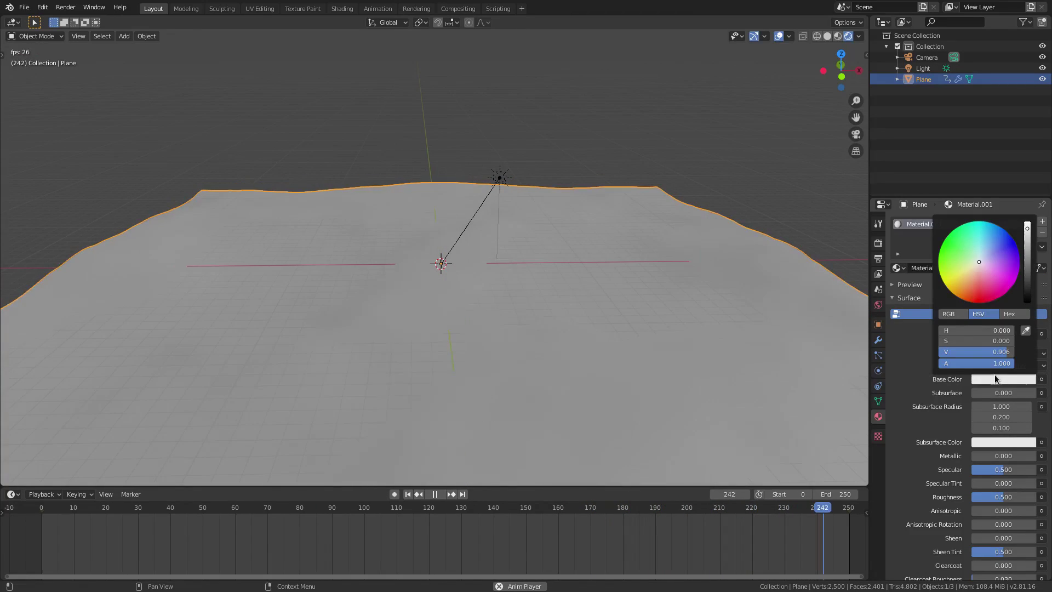
left_click(980, 257)
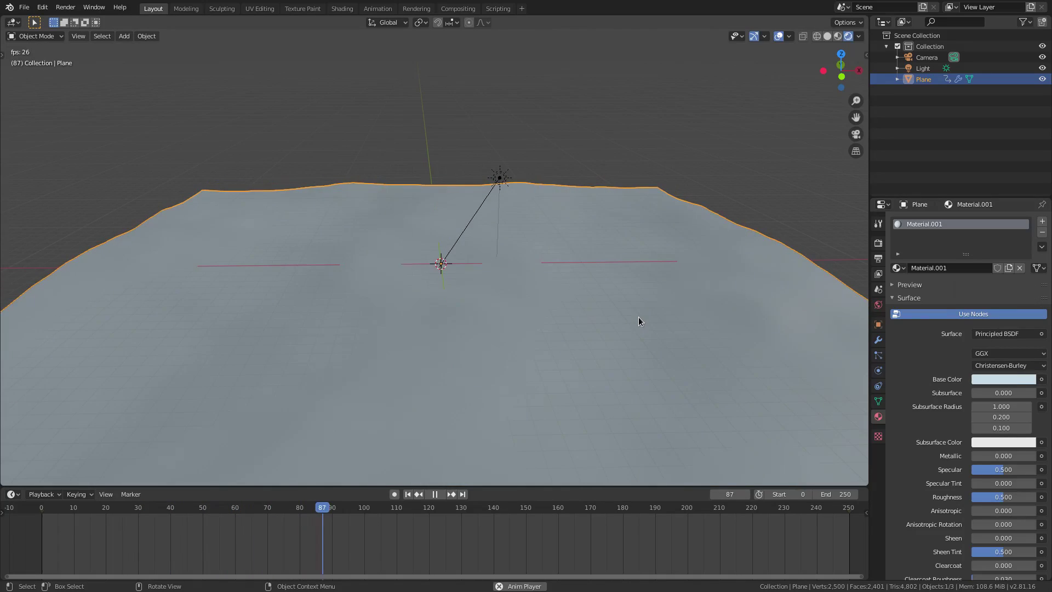
middle_click_drag(639, 334, 632, 347)
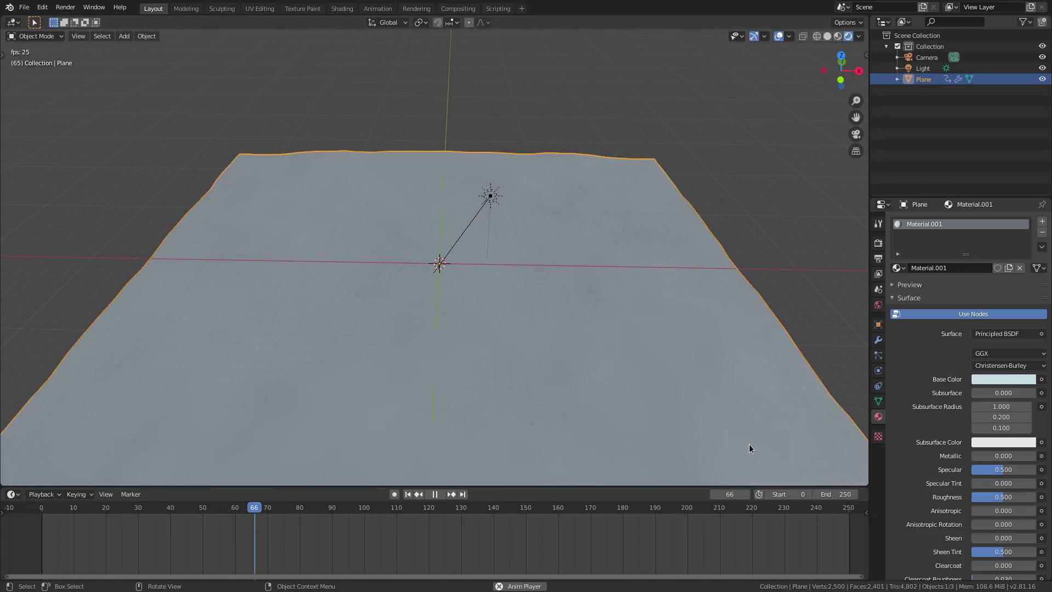
In the Principled BSDF, type Specular 1 and drag Roughness down to 0.000
middle_click_drag(748, 444, 638, 393)
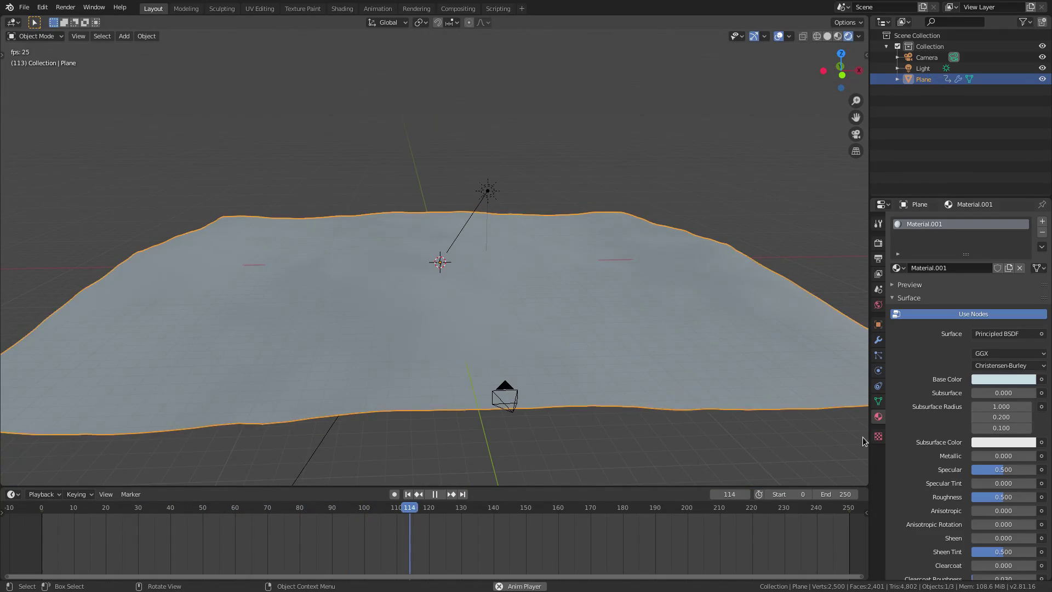
left_click(1010, 470)
type("1")
key("Return")
mouse_move(648, 405)
middle_mouse_down()
mouse_move(640, 429)
mouse_move(642, 420)
middle_mouse_up()
left_click_drag(1003, 497, 974, 497)
middle_click_drag(629, 422, 667, 411)
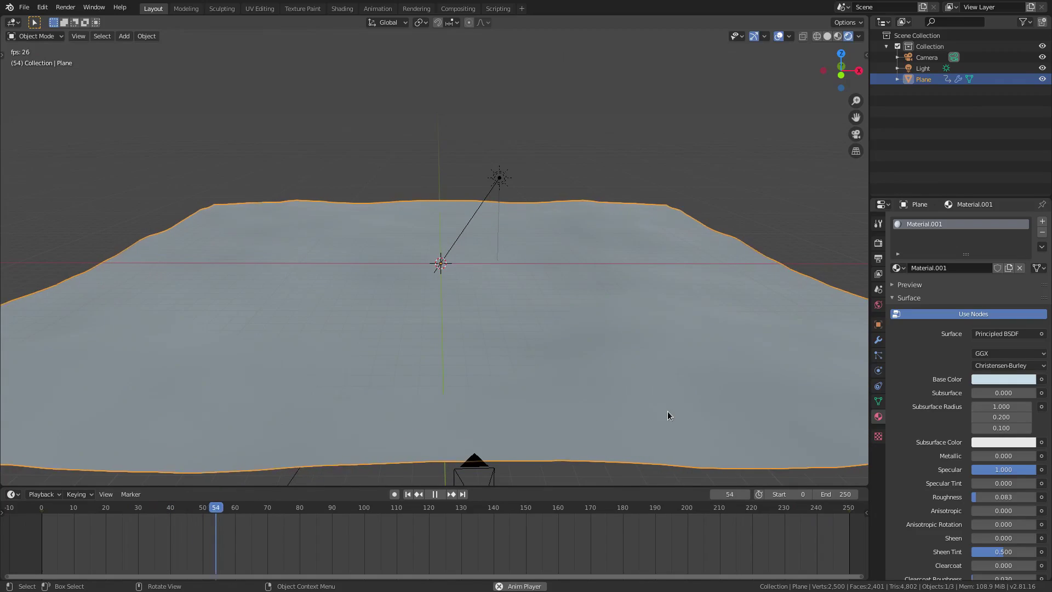
left_click_drag(992, 497, 969, 497)
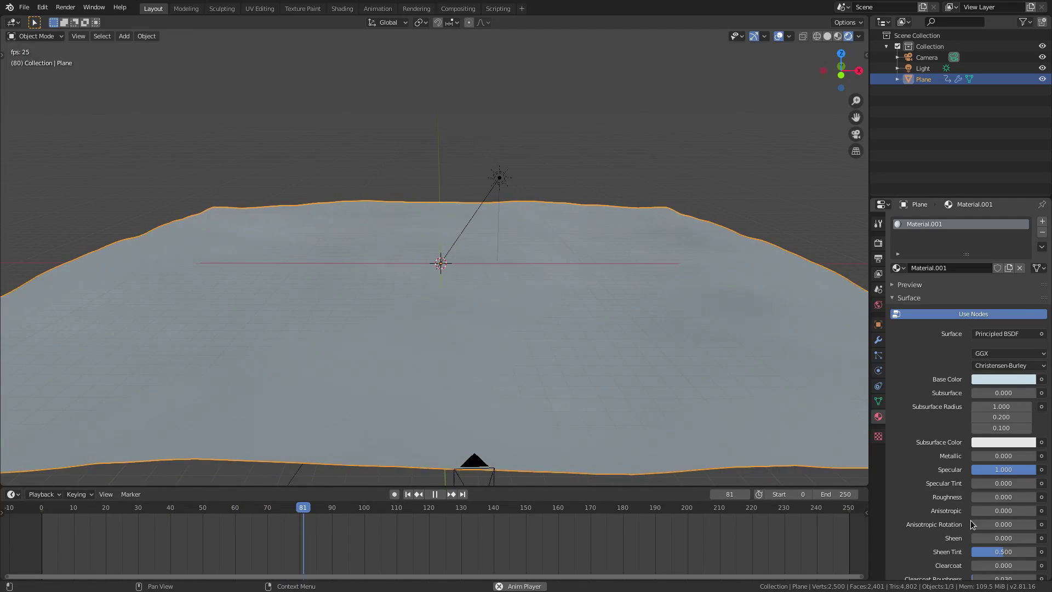
Drag the Principled BSDF Sheen and Sheen Tint sliders up to 1.000
scroll(972, 525, "down", 7)
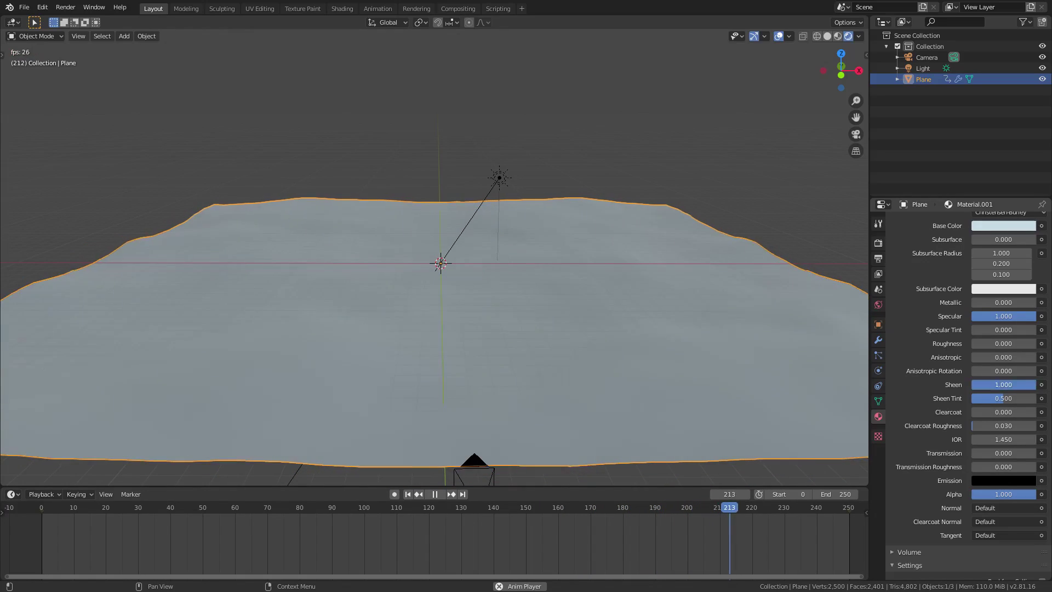
mouse_move(986, 385)
left_mouse_down()
mouse_move(1043, 385)
mouse_move(975, 399)
left_mouse_up()
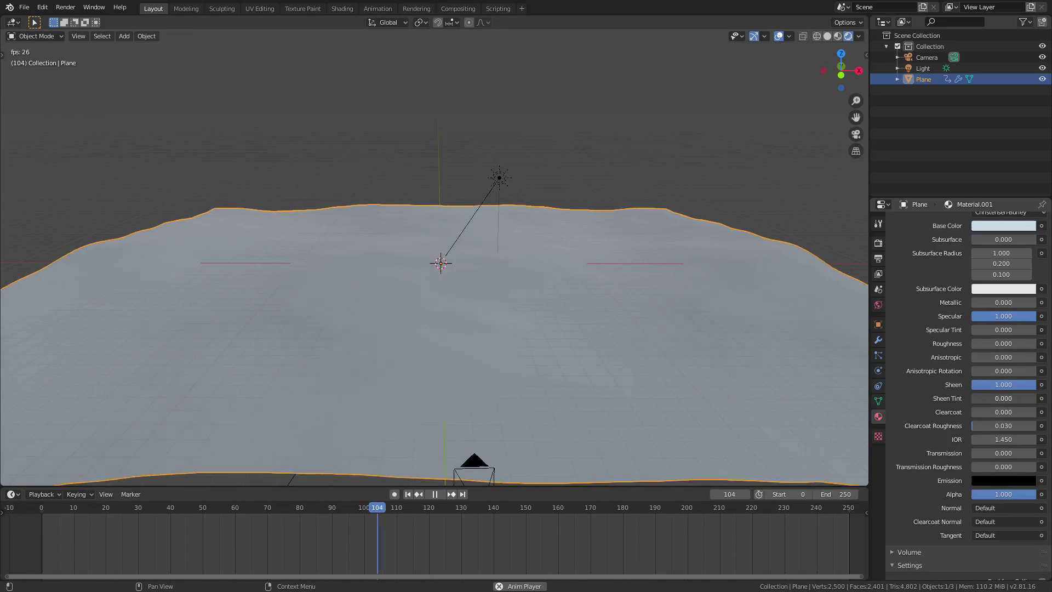
left_click_drag(1003, 398, 1032, 398)
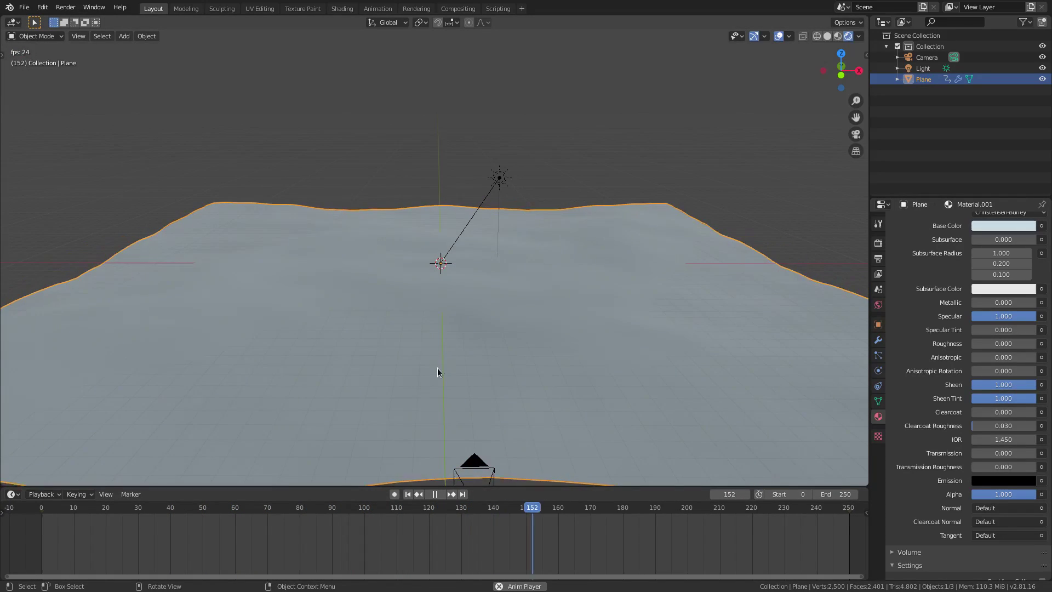
scroll(448, 302, "up", 2)
Select the sun light and trackball-rotate it to a new angle
middle_click_drag(435, 300, 493, 318)
left_click(502, 223)
key("r")
key("r")
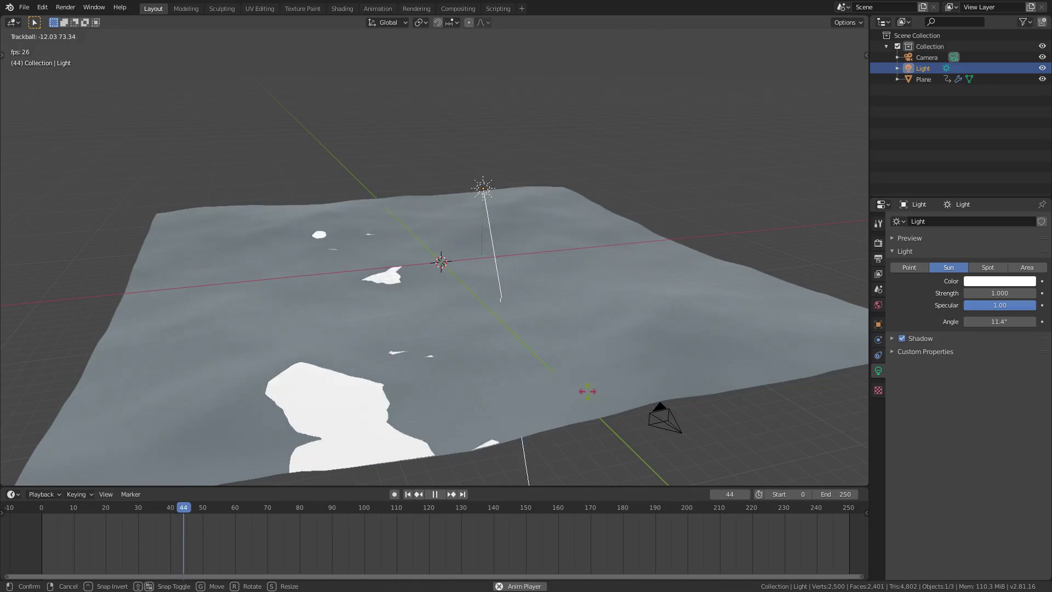
mouse_move(555, 391)
mouse_move(591, 381)
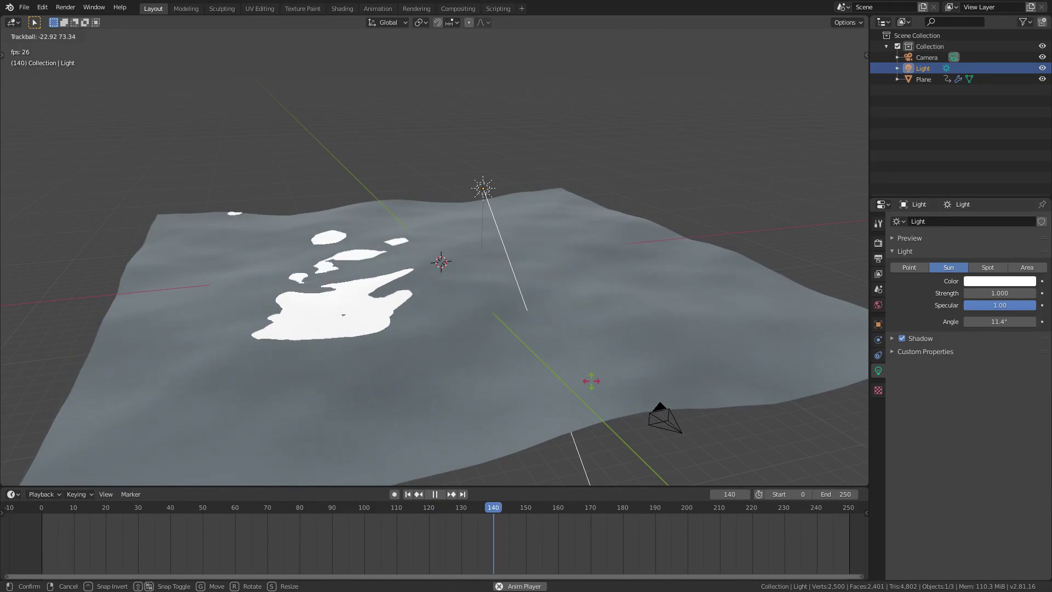
left_click(591, 380)
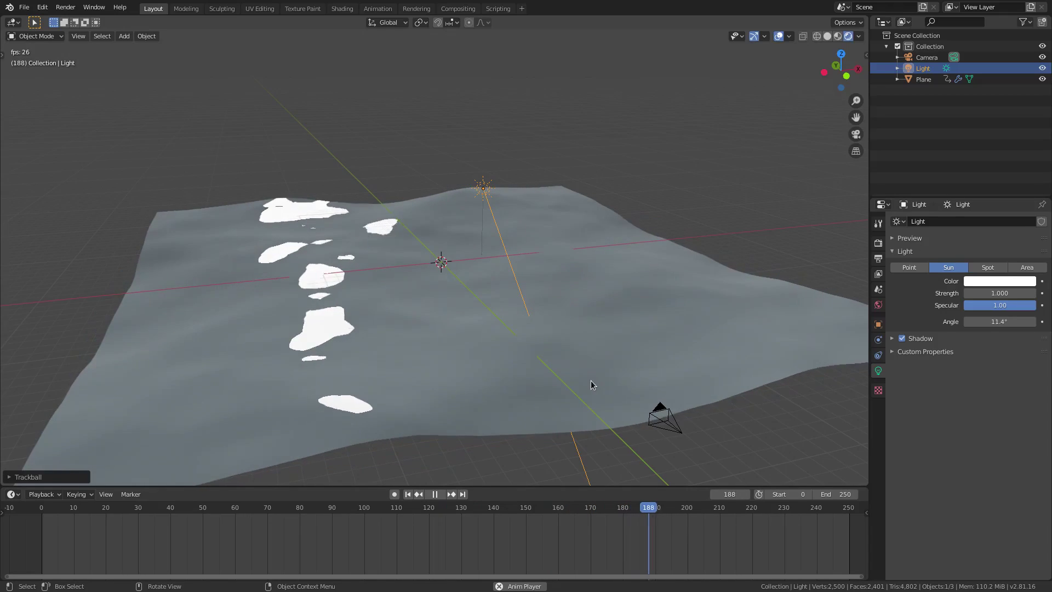
From camera view, rotate the sun again so its glints land inside the frame
key("KP_0")
key("r")
key("r")
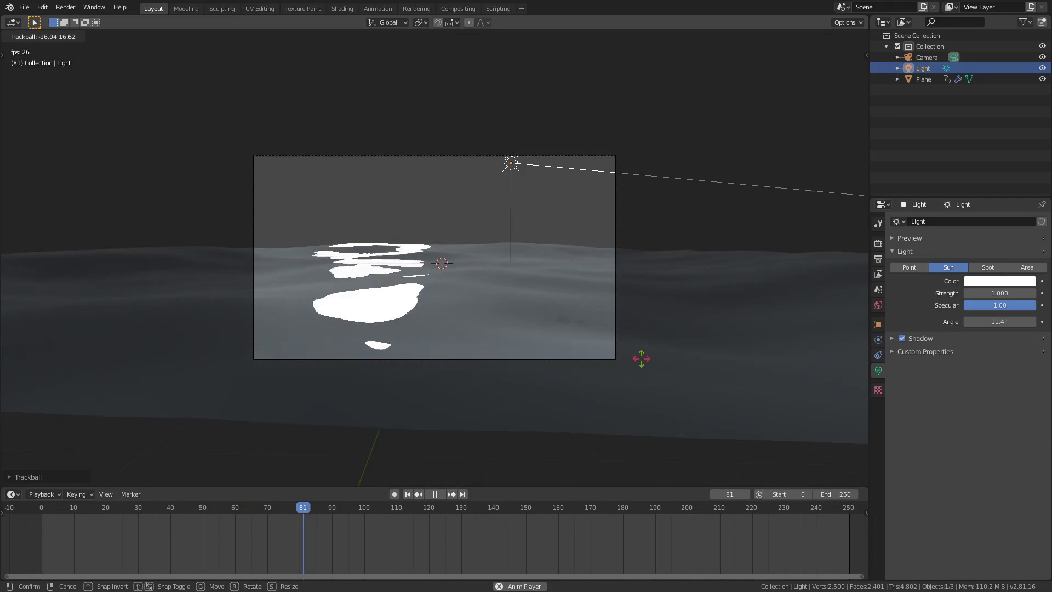
left_click(458, 328)
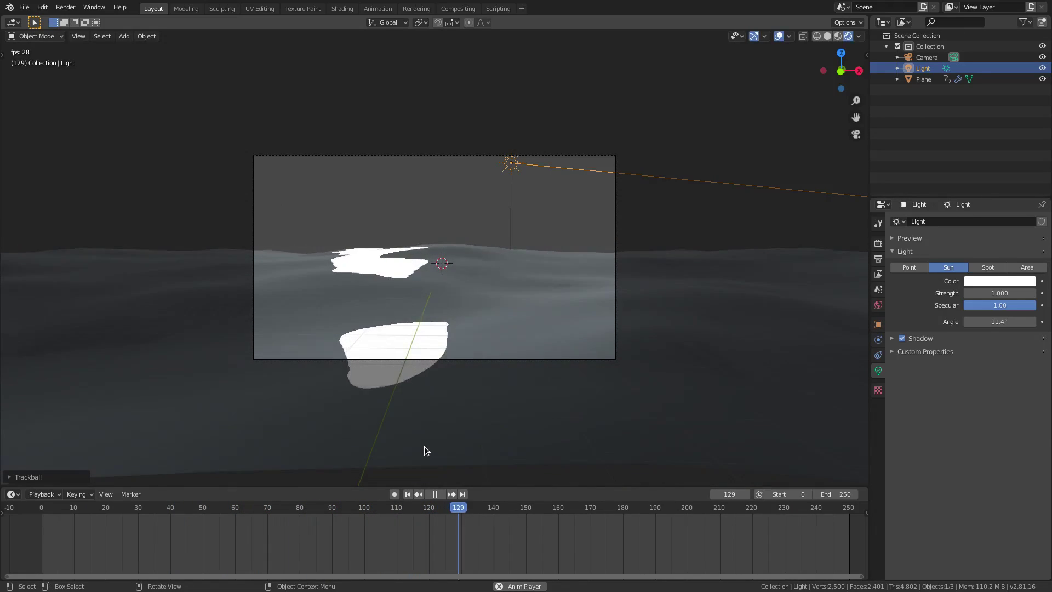
scroll(422, 433, "up", 2)
scroll(419, 369, "down", 3)
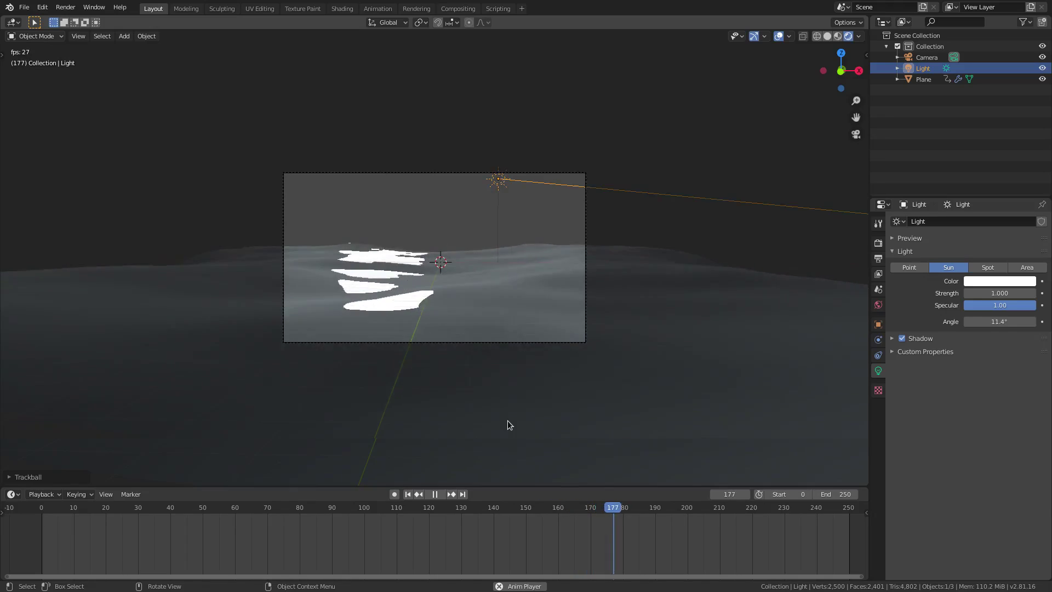
scroll(540, 334, "up", 1)
middle_click_drag(508, 419, 554, 315, "shift")
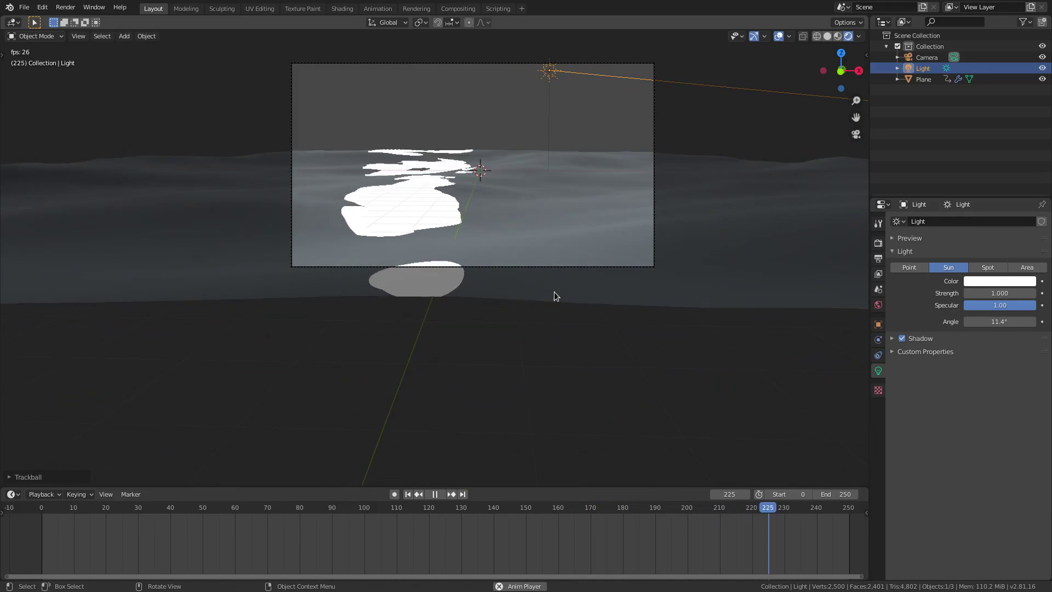
left_click(527, 264)
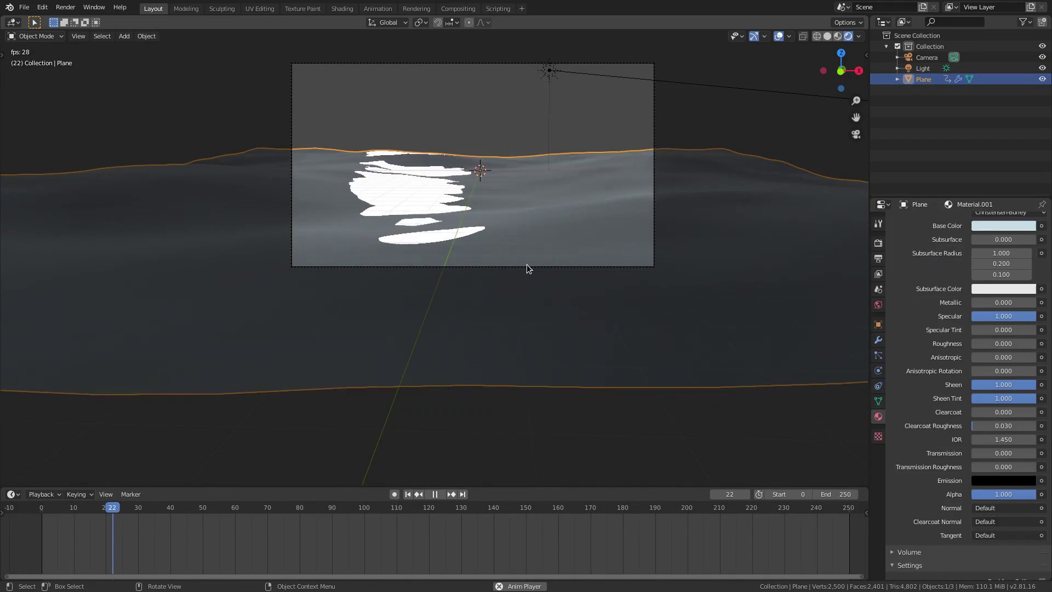
Raise the camera along Z, then reposition it so the sun glints sit near frame centre
left_click(527, 264)
key("g")
key("z")
left_click(533, 307)
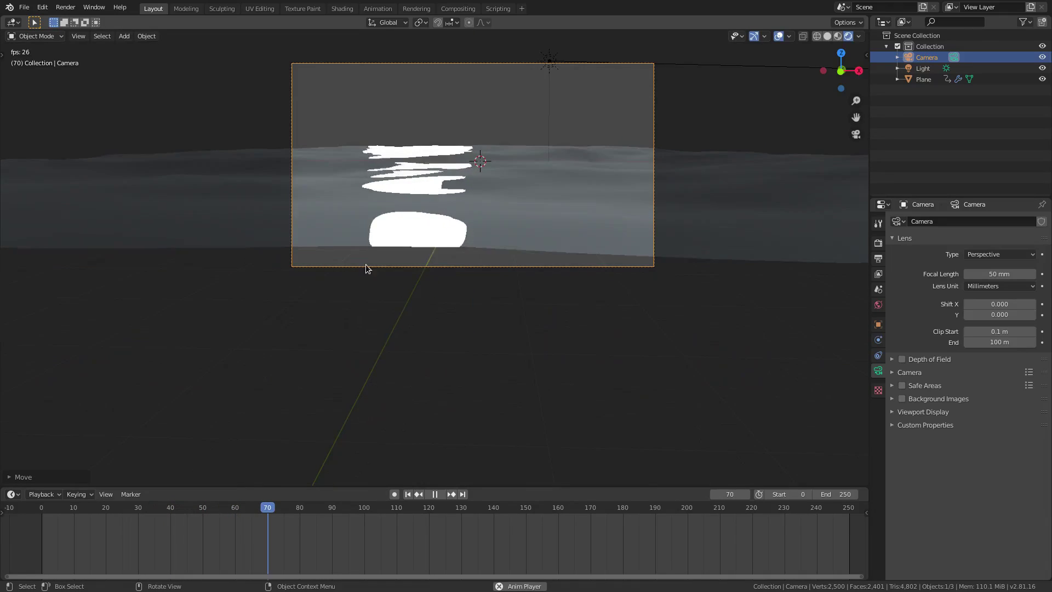
key("shift+Left")
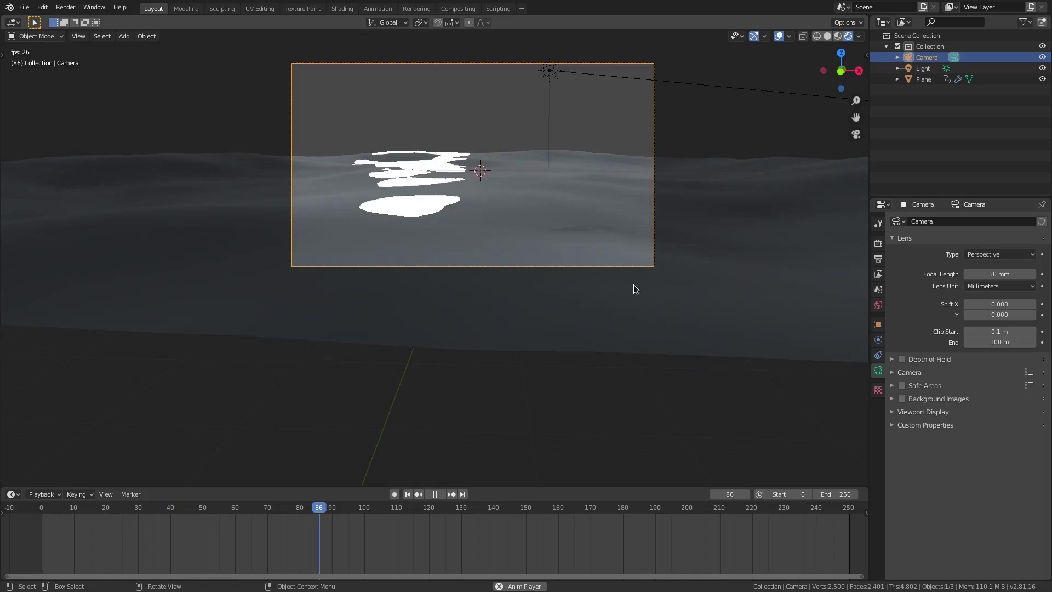
key("g")
left_click(547, 296)
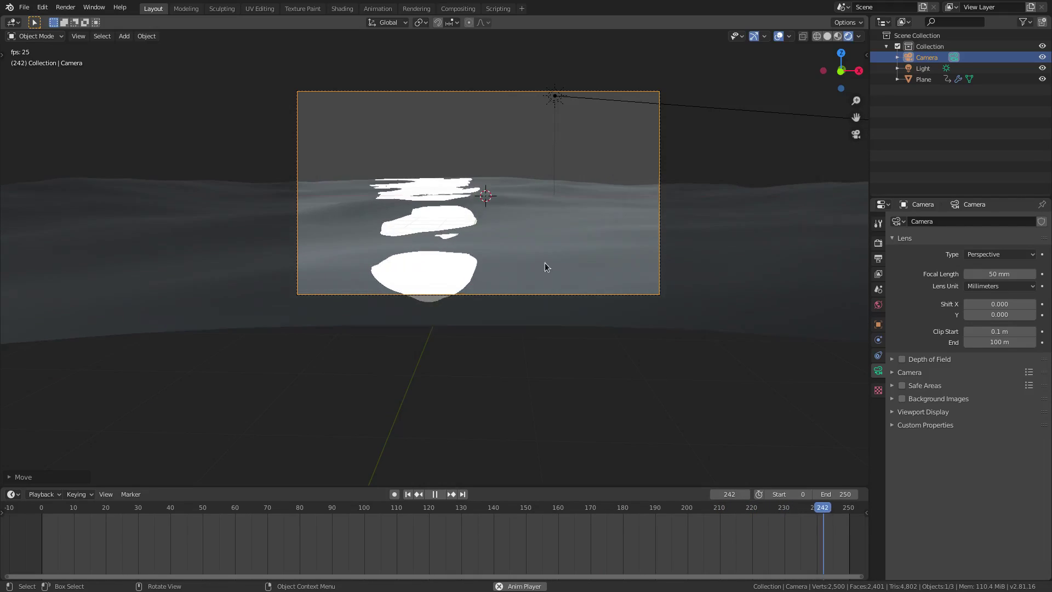
Select the Sun light and return to the camera view to check the framing
scroll(547, 255, "up", 5)
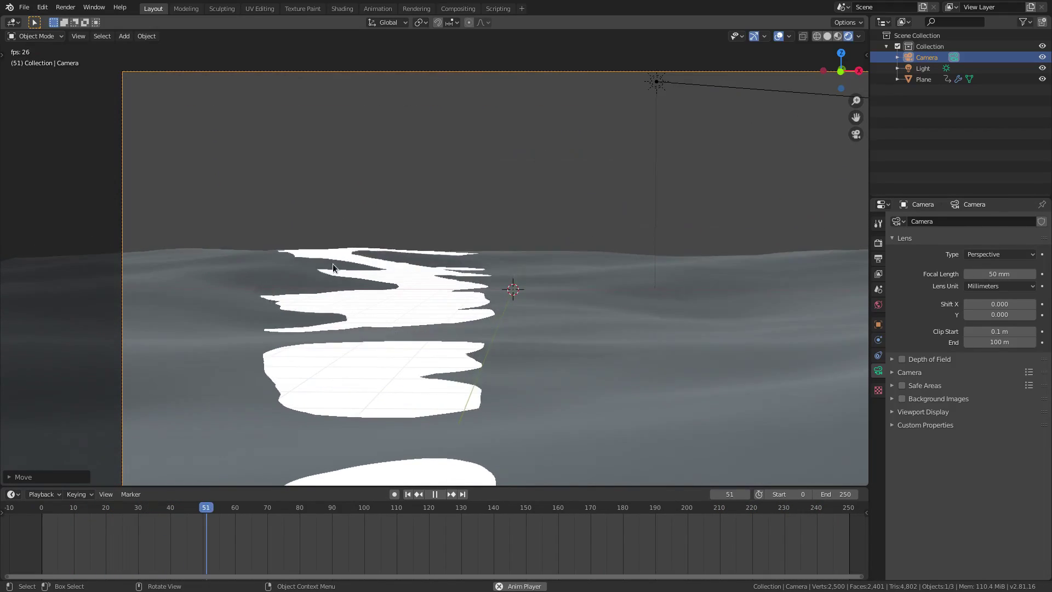
scroll(553, 359, "down", 1)
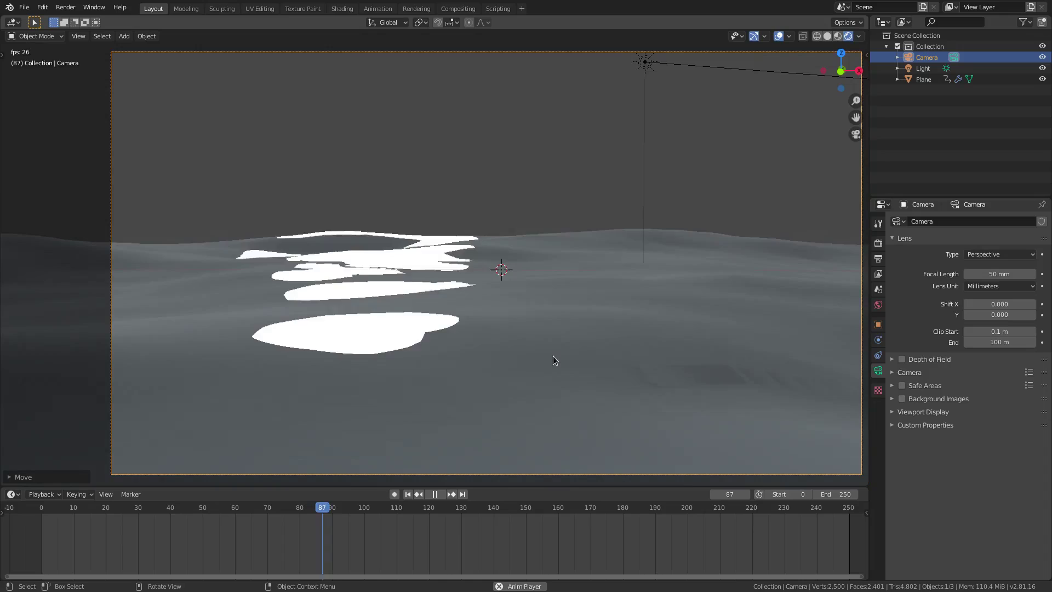
middle_click_drag(553, 360, 546, 364)
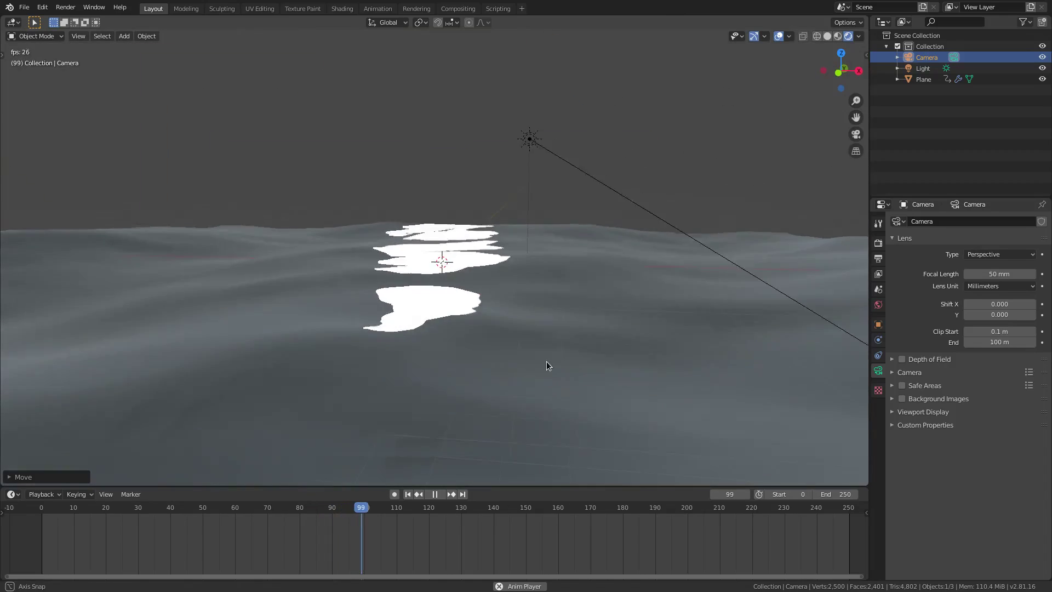
left_click(530, 138)
key("KP_0")
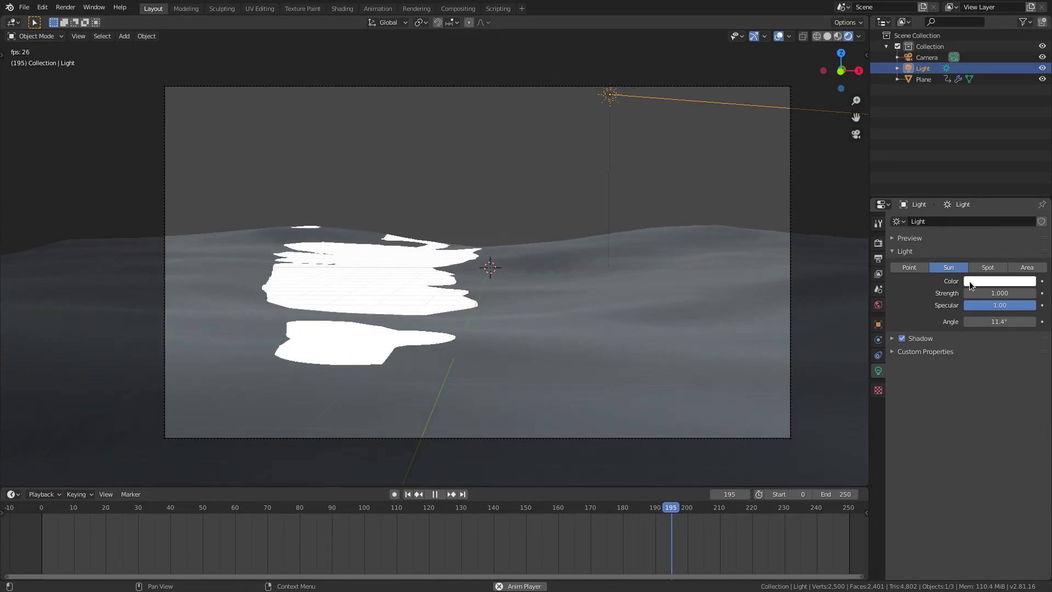
Tint the world colour muted teal (H 0.551, S 0.337, V 0.580) and begin rotating the sun
left_click(878, 304)
left_click(1009, 295)
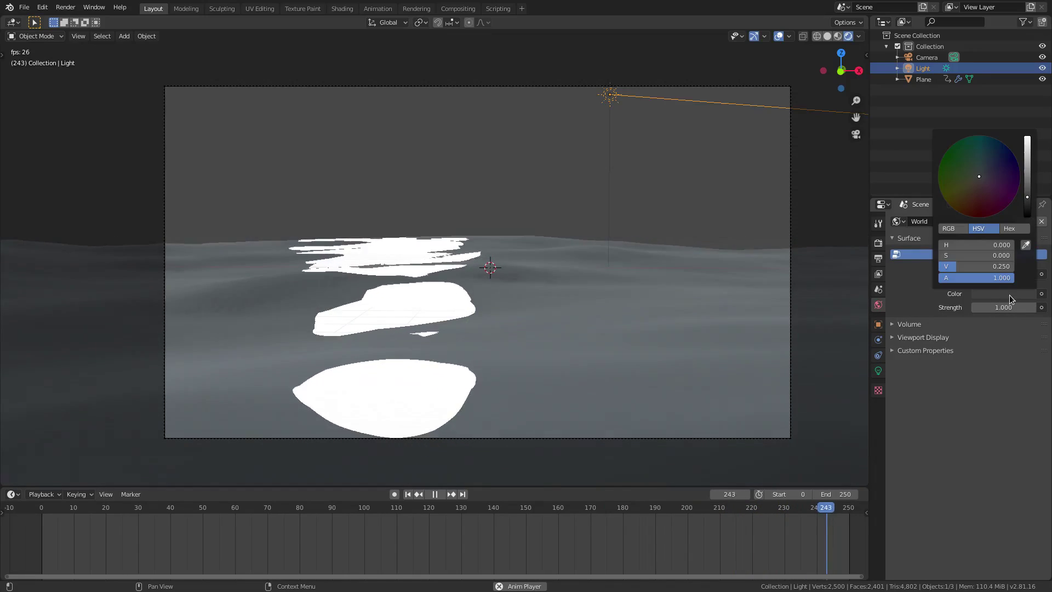
left_click(1028, 171)
left_click_drag(1028, 167, 1031, 170)
left_click_drag(982, 169, 983, 163)
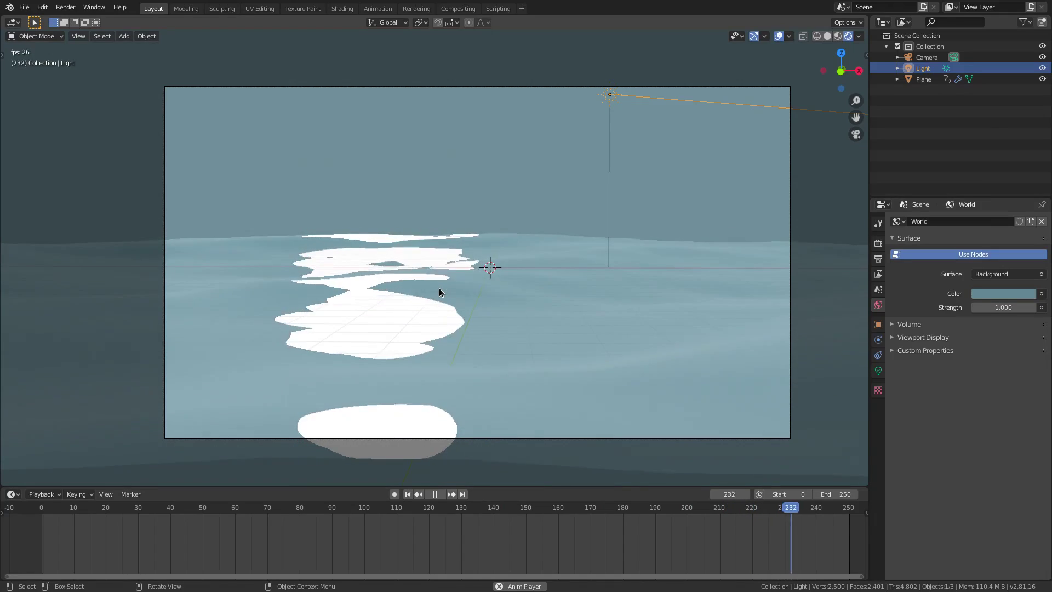
key("r")
key("r")
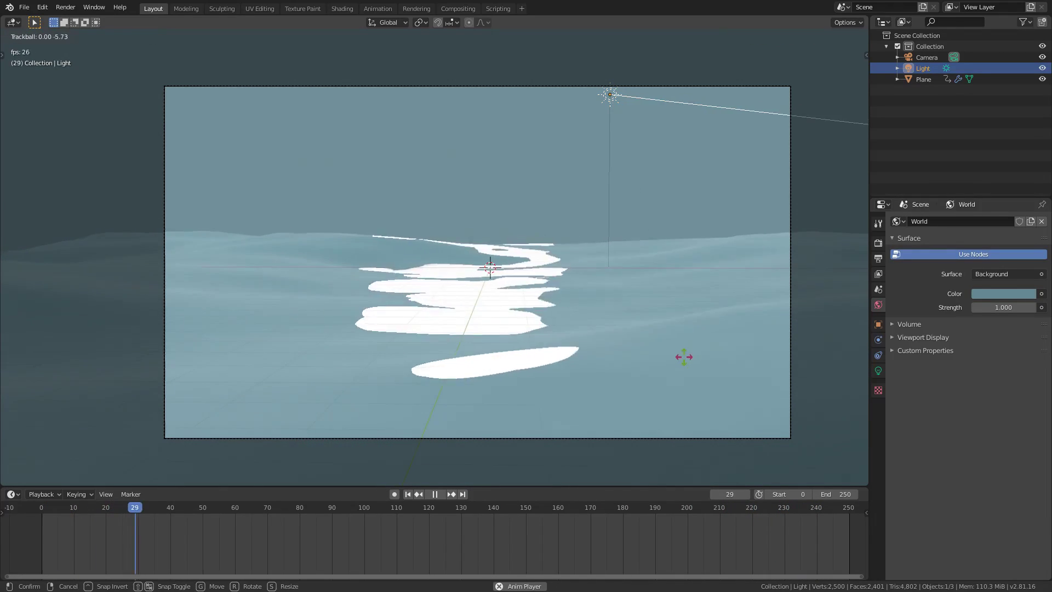
mouse_move(691, 346)
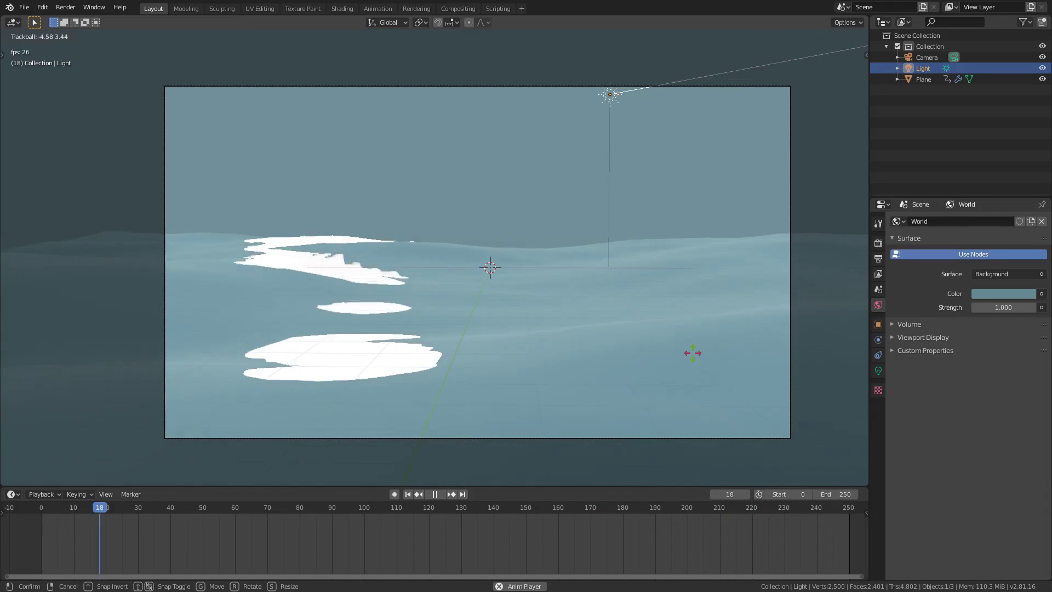
Confirm the sun's new angle and view the ocean plane's material from the camera
left_click(689, 355)
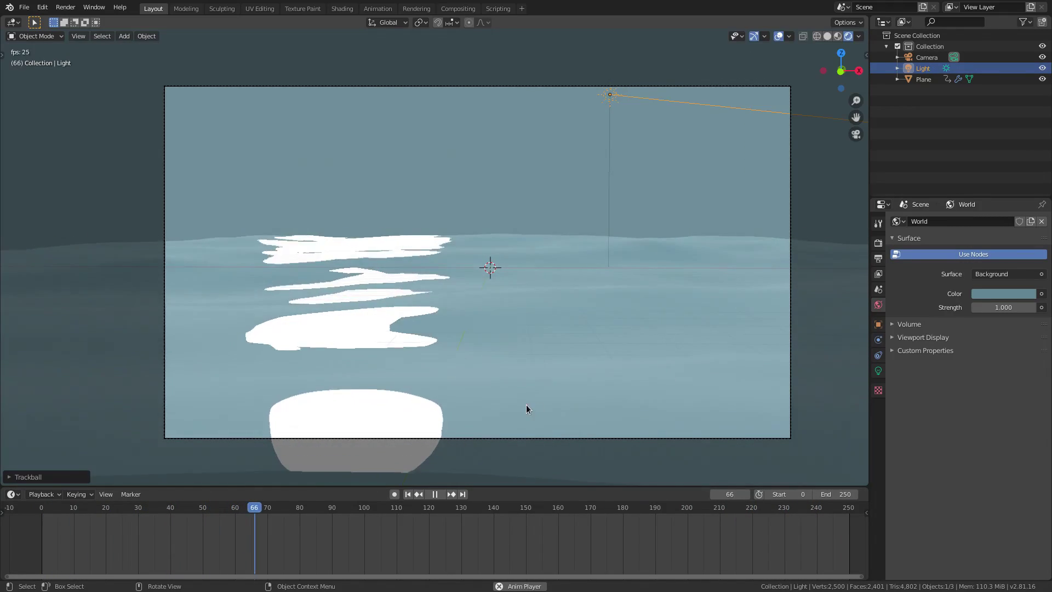
scroll(525, 405, "down", 2)
scroll(525, 406, "up", 2)
left_click(528, 392)
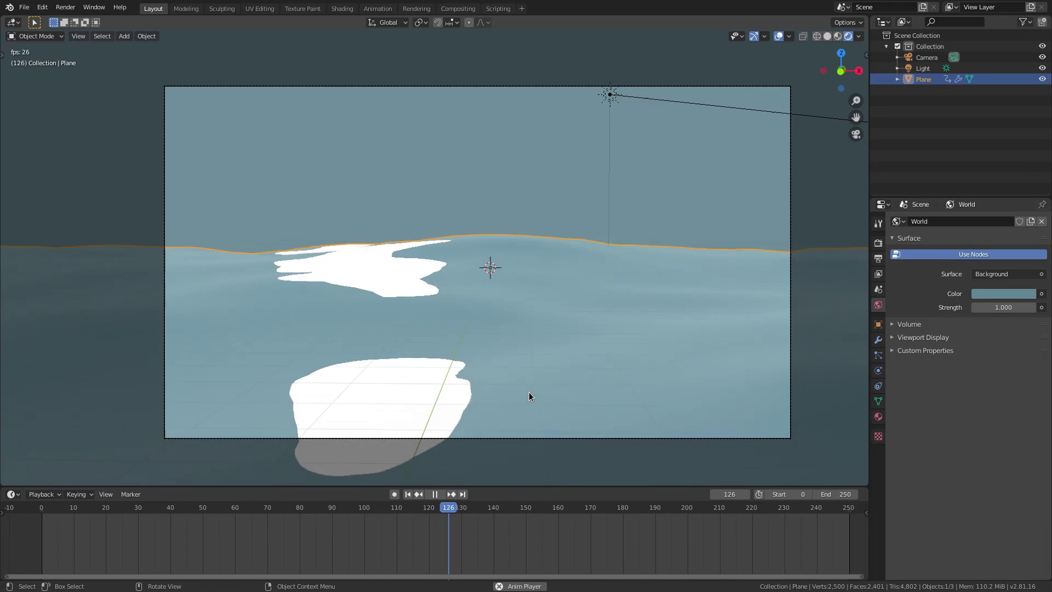
mouse_move(410, 324)
middle_mouse_down()
mouse_move(391, 301)
mouse_move(399, 308)
middle_mouse_up()
key("KP_0")
left_click(879, 415)
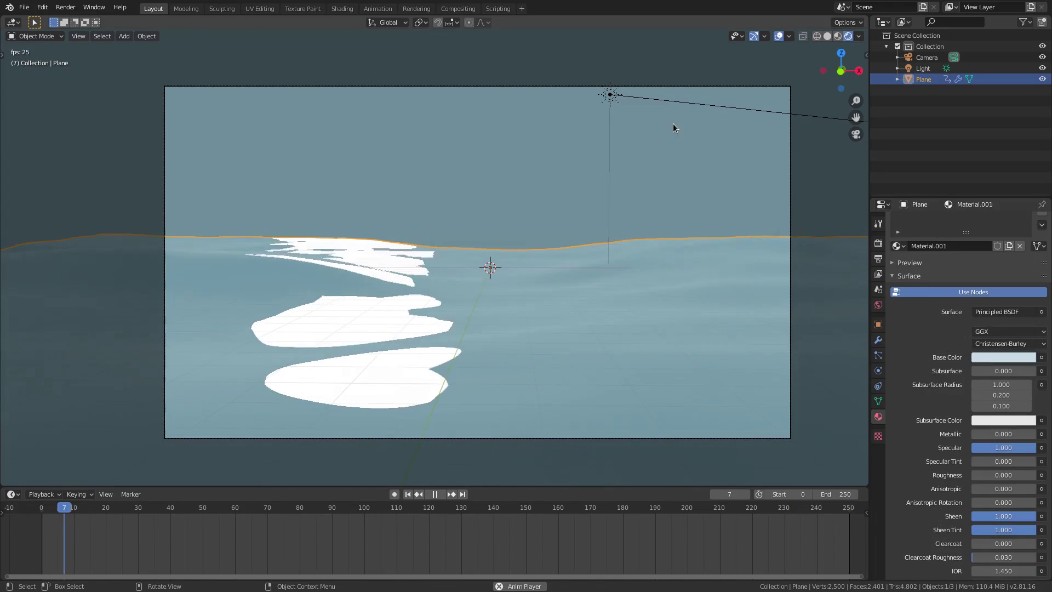
Change the sun light's colour to orange (H 0.071)
left_click(671, 103)
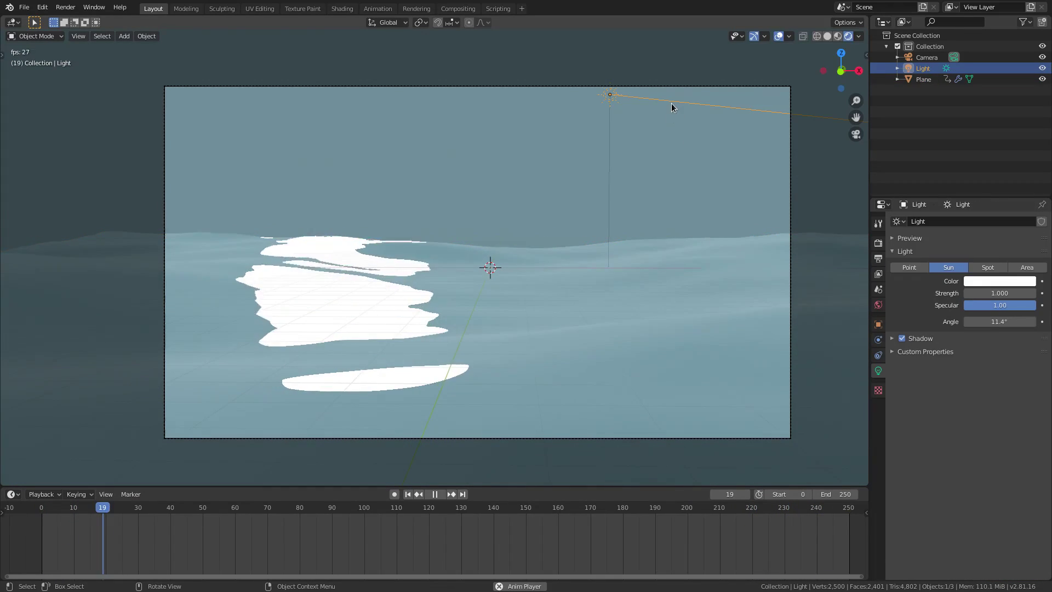
left_click(992, 280)
left_click(980, 197)
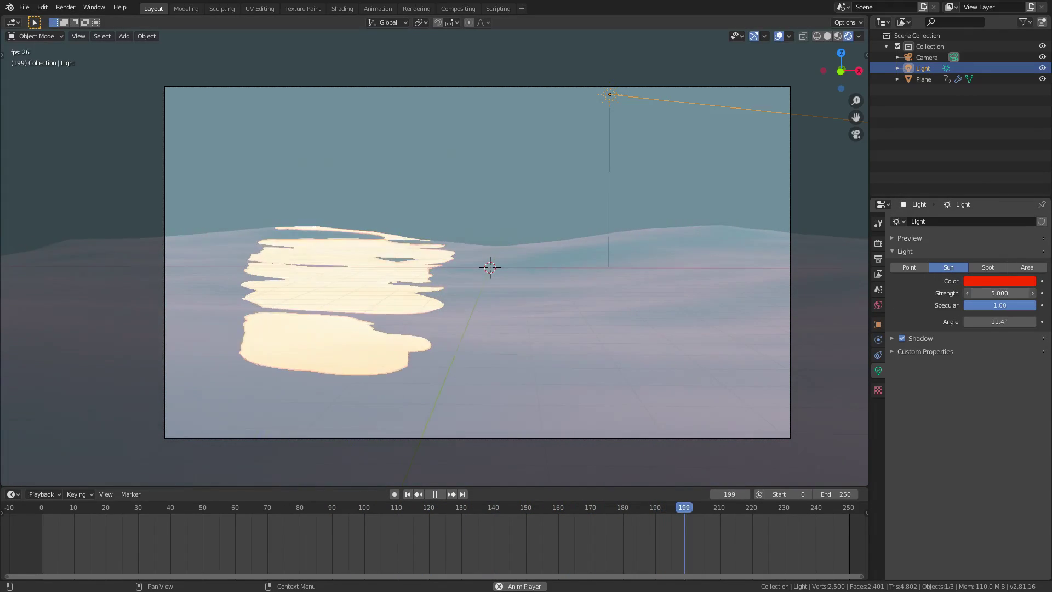
key("BackSpace")
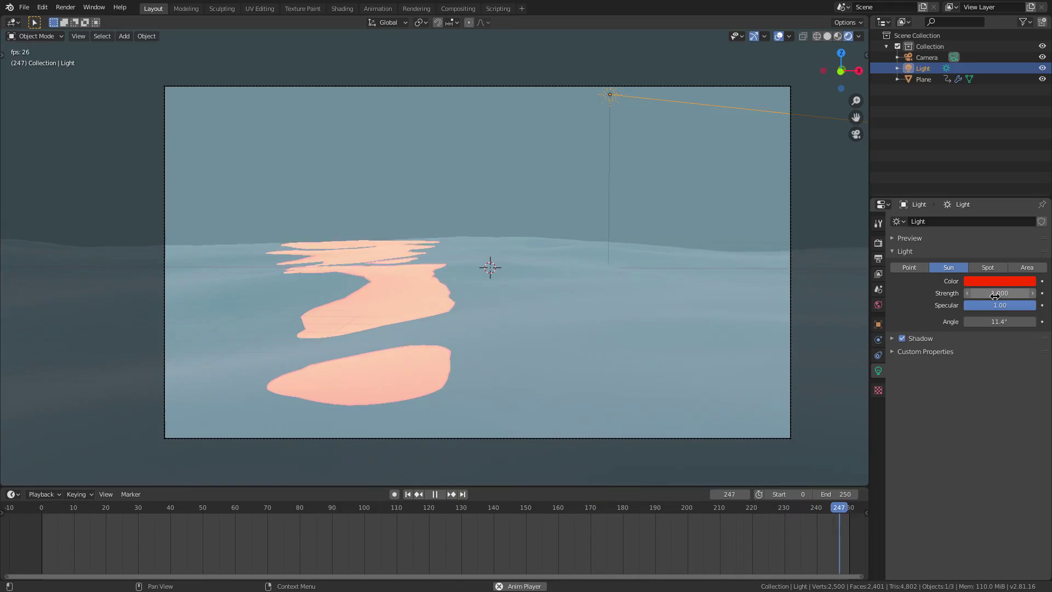
left_click(999, 281)
left_click(961, 212)
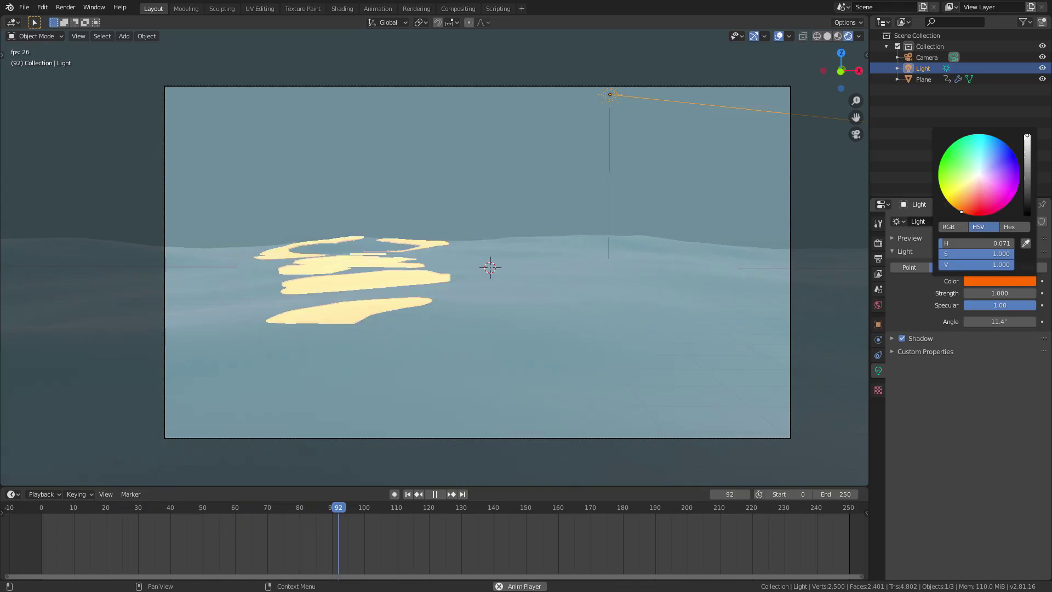
Keep the sun's strength at 1 after trying 2, and turn off its shadows
left_click(1000, 293)
type("2")
key("Return")
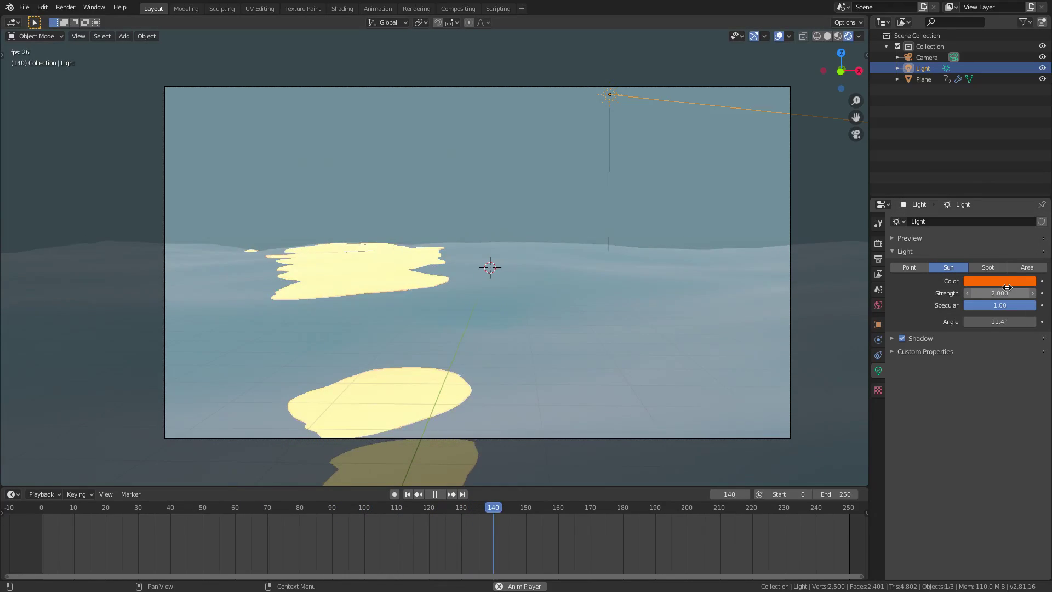
key("ctrl+z")
scroll(691, 333, "down", 2)
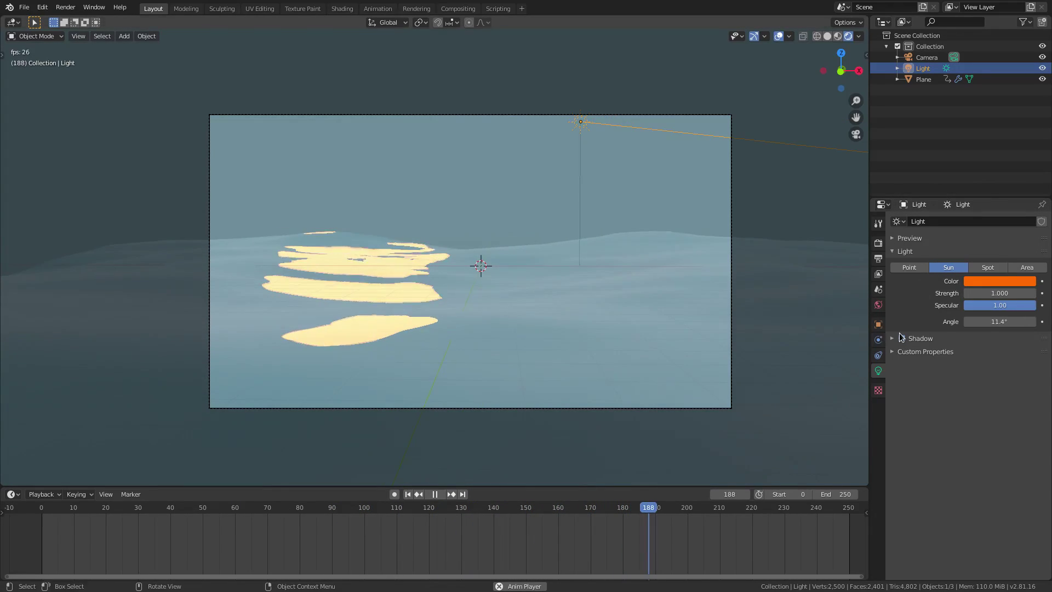
left_click(901, 336)
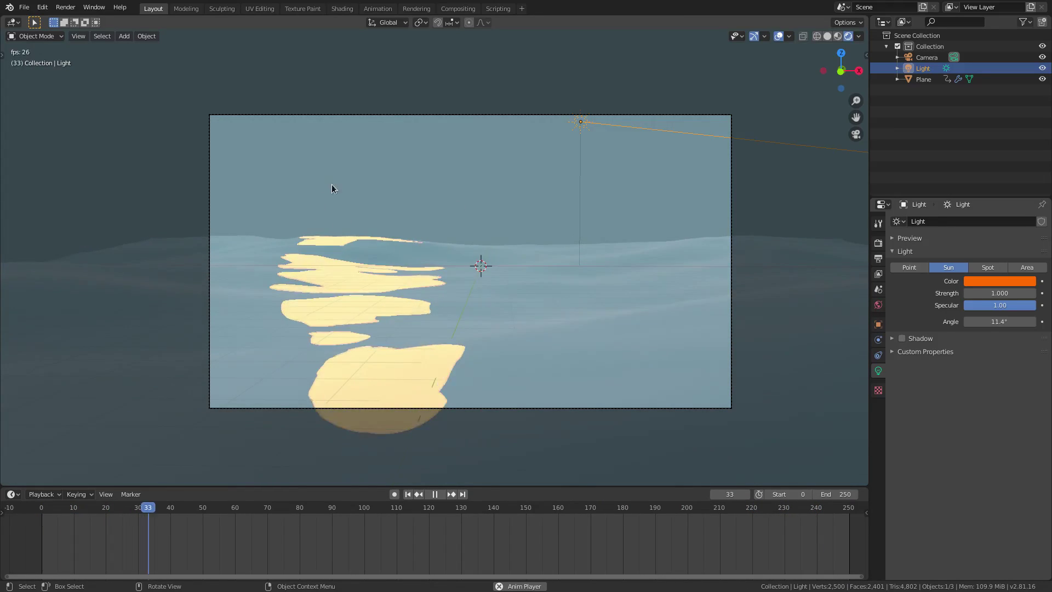
Add a Circle mesh and set its Fill Type to Ngon
middle_click_drag(471, 212, 488, 251, "shift")
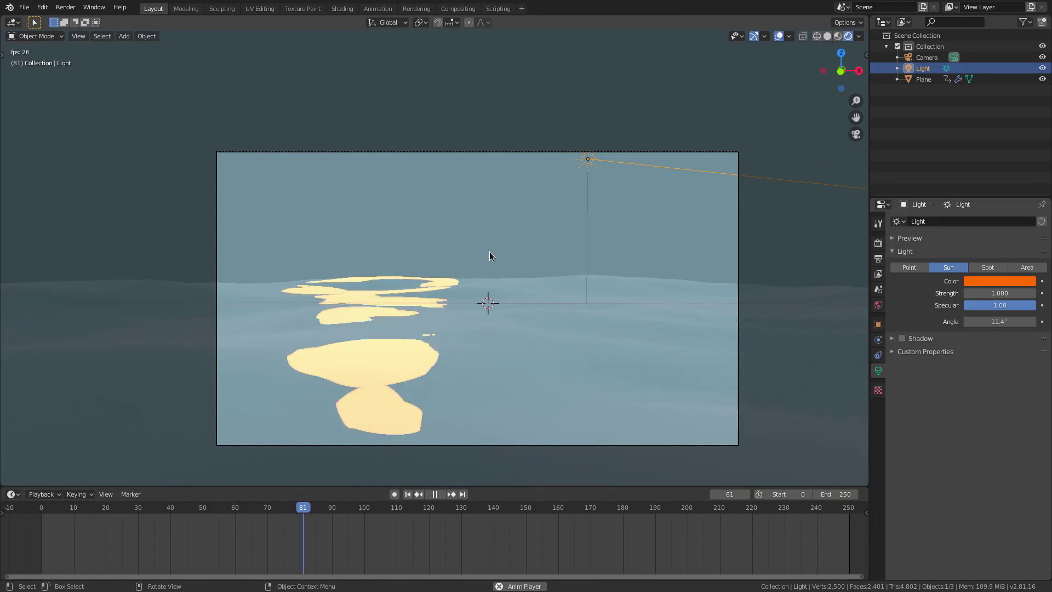
key("shift+a")
mouse_move(491, 256)
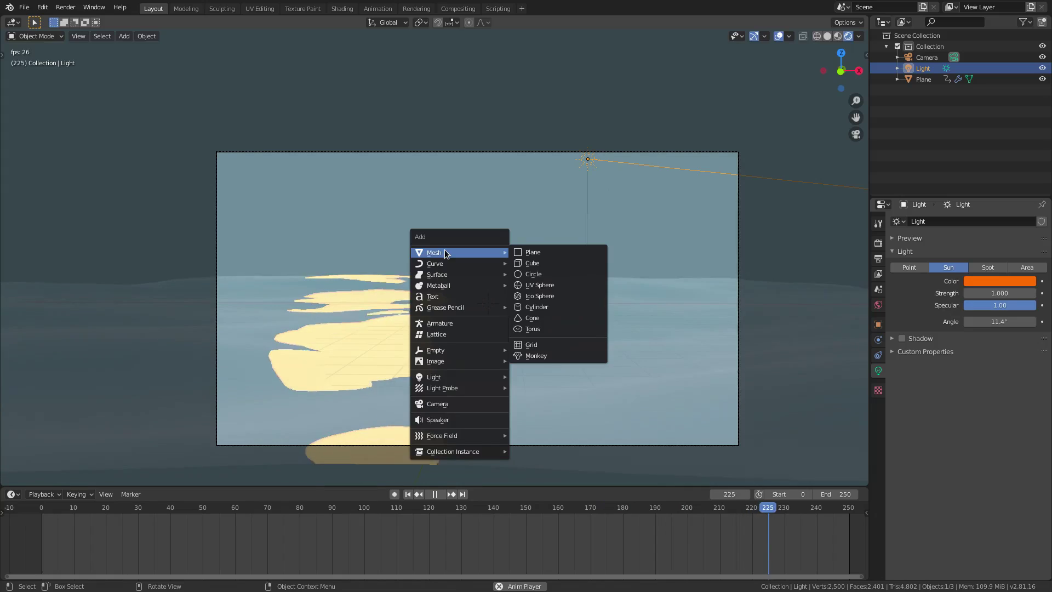
left_click(543, 273)
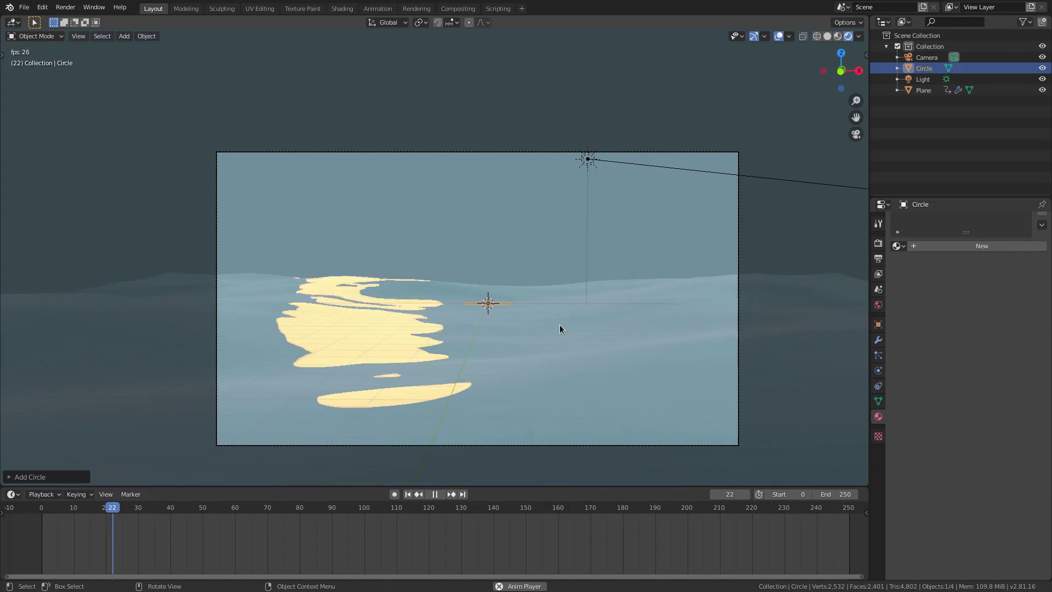
left_click(30, 477)
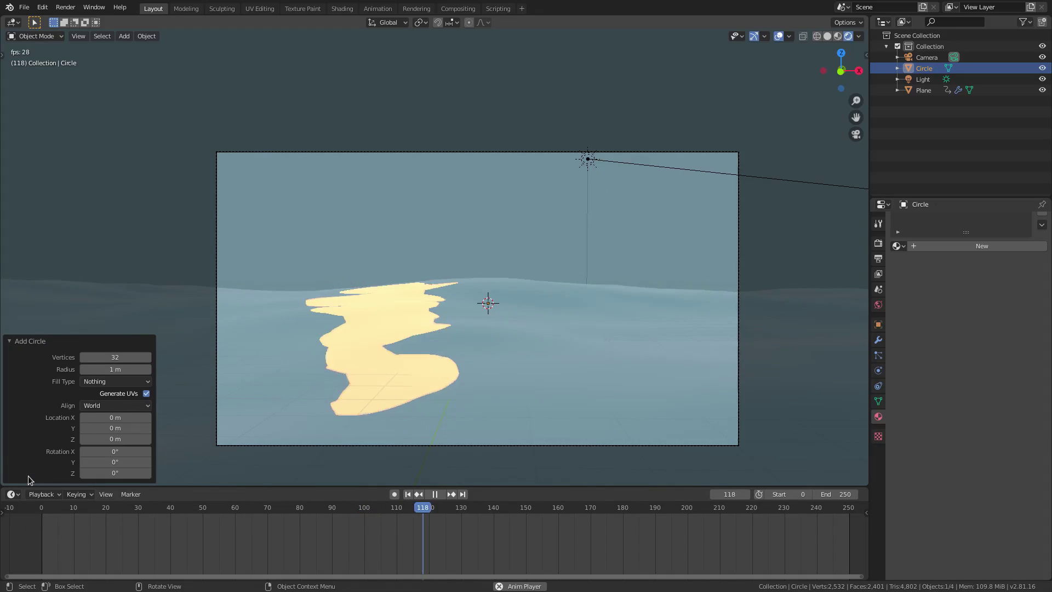
left_click(106, 382)
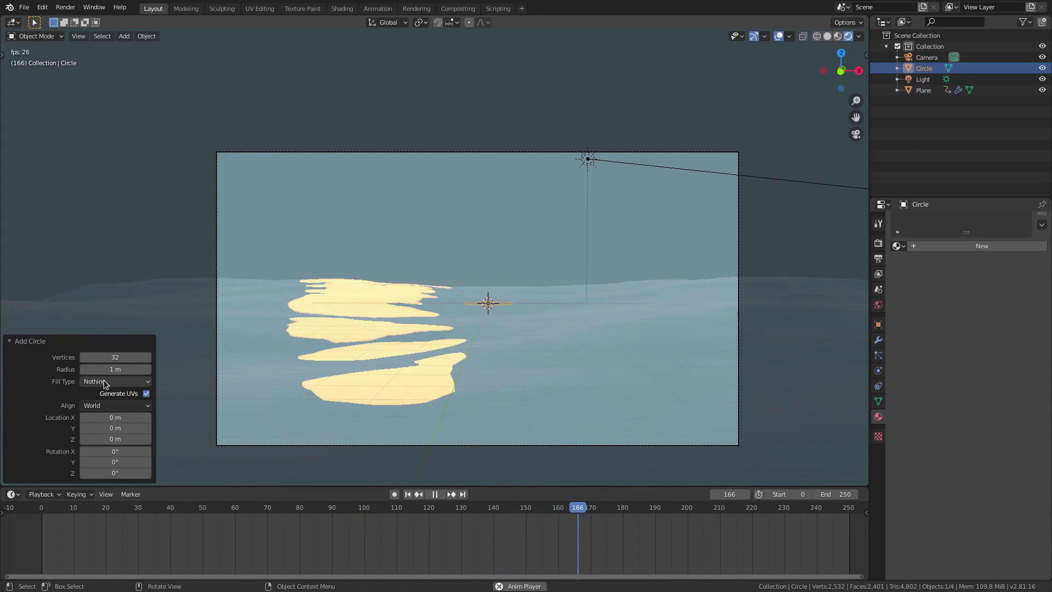
left_click(102, 411)
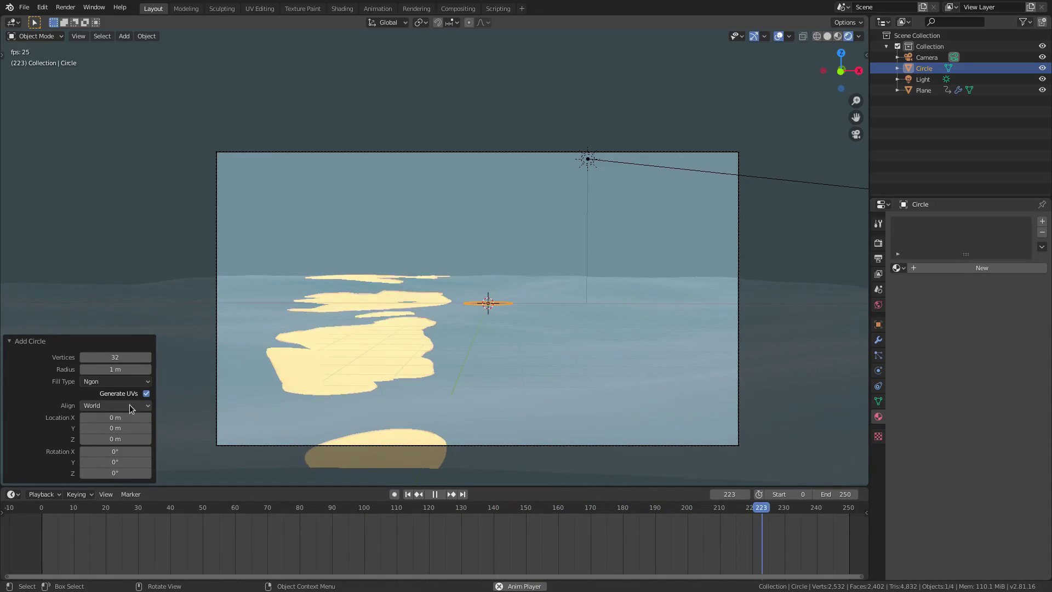
Scale the circle up about 6.26 times and rotate it 90° on X to stand upright
key("s")
left_click(491, 352)
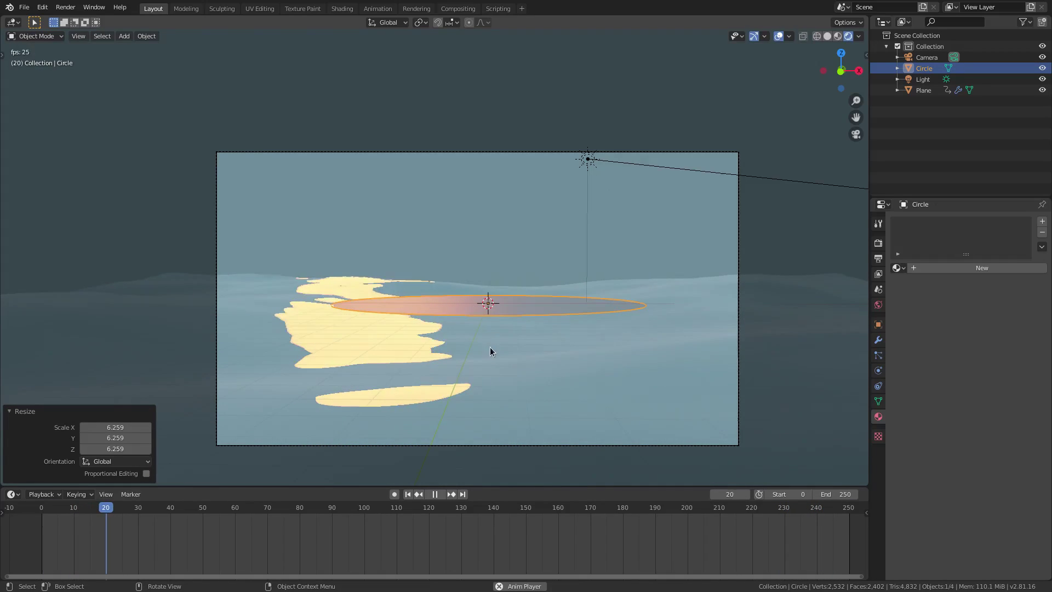
type("rx")
type("90")
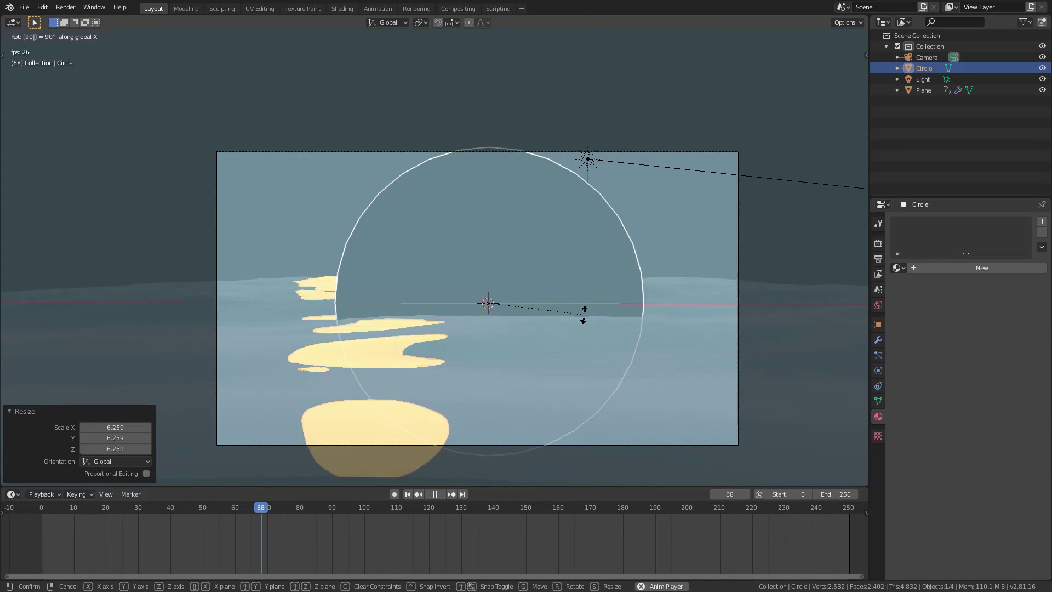
key("Return")
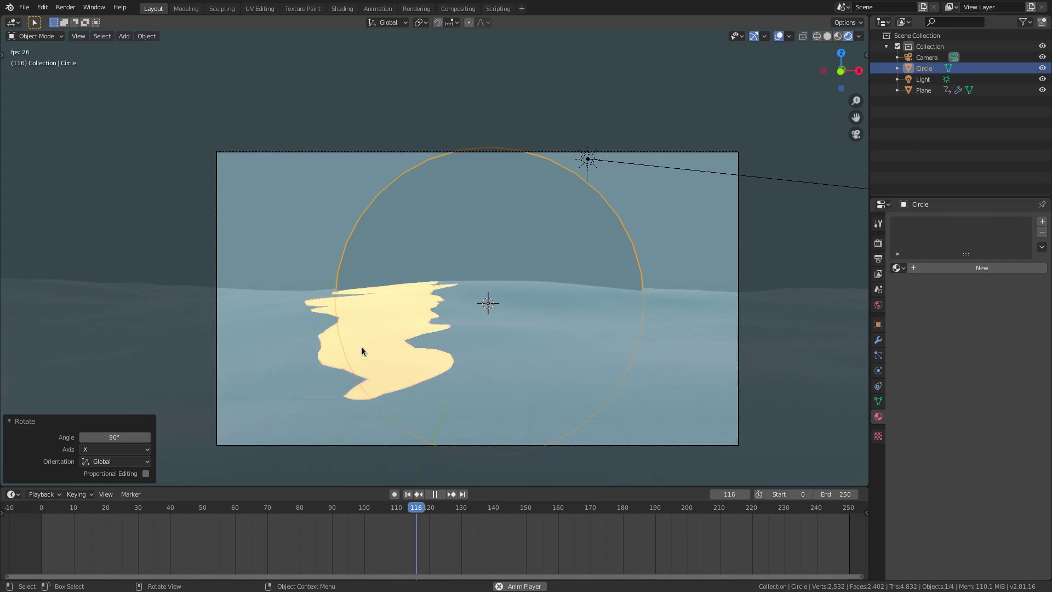
middle_click_drag(368, 327, 398, 334)
key("KP_0")
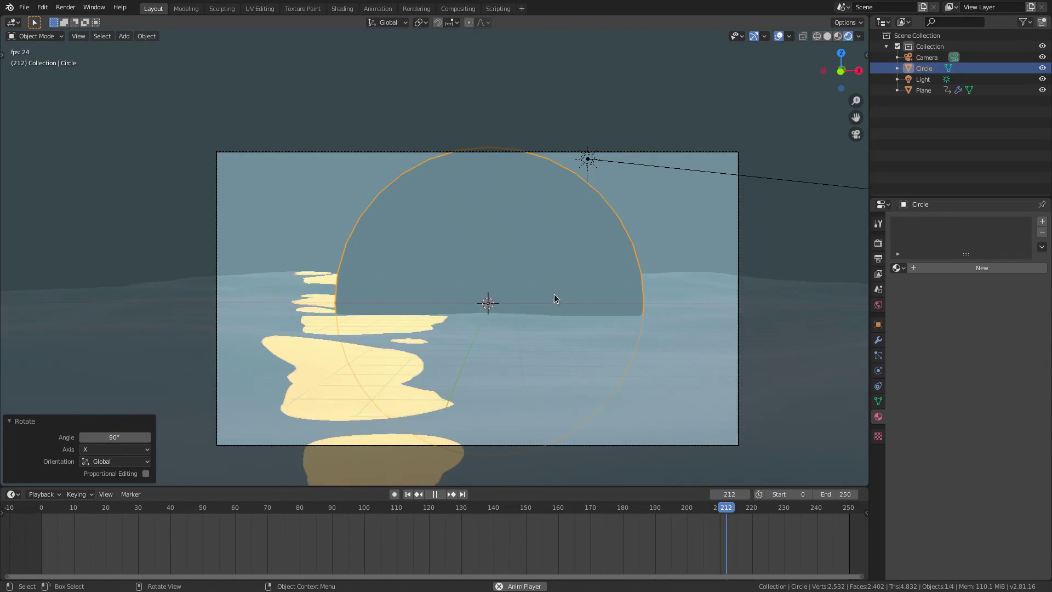
Move the circle along X, back along Y, then onto the horizon half above the sea
key("g")
key("x")
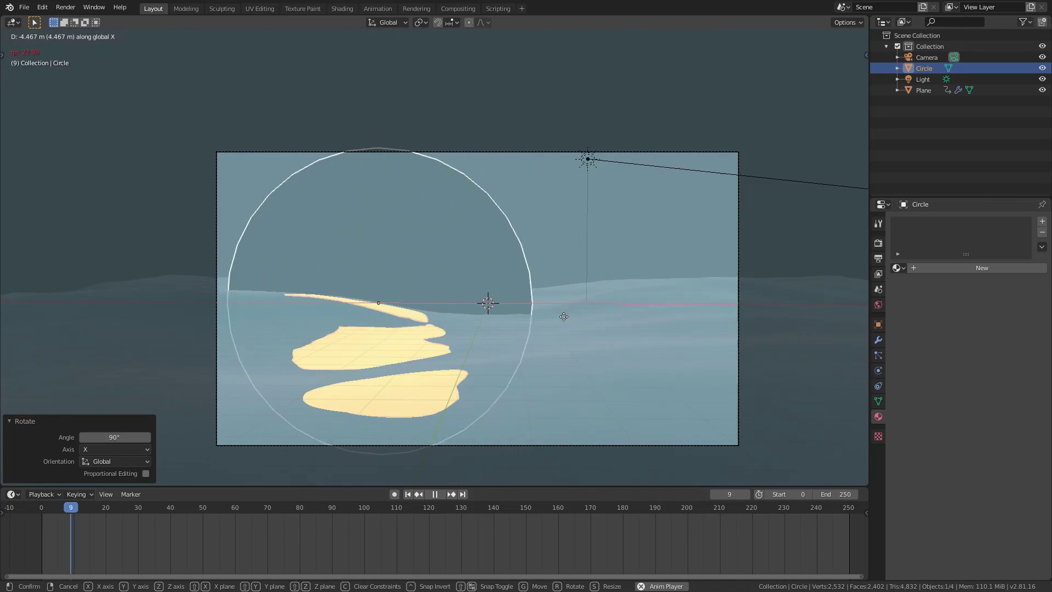
left_click(556, 319)
key("g")
key("y")
left_click(568, 386)
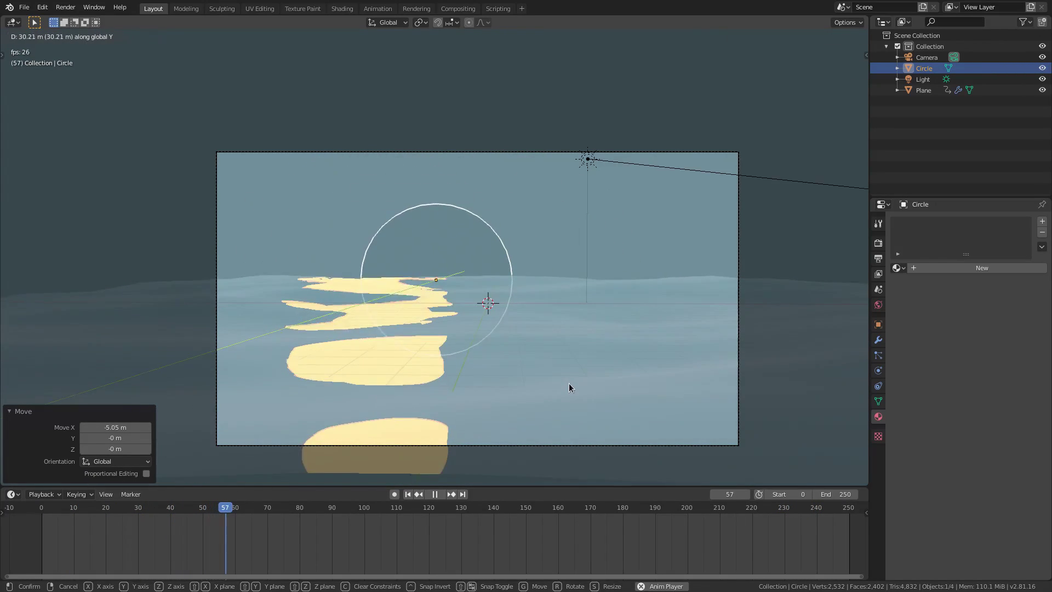
key("g")
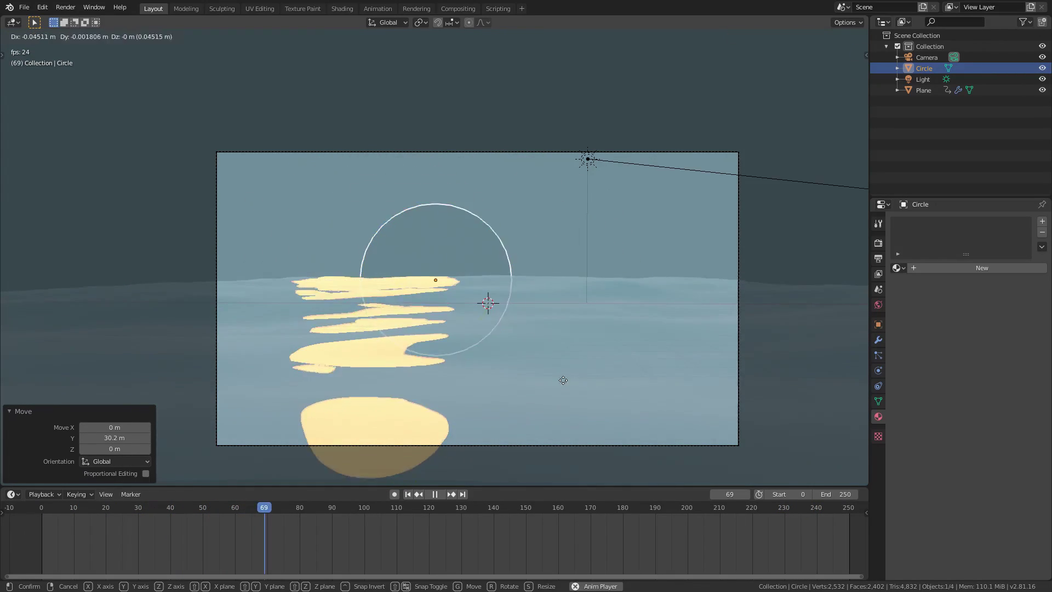
left_click(511, 385)
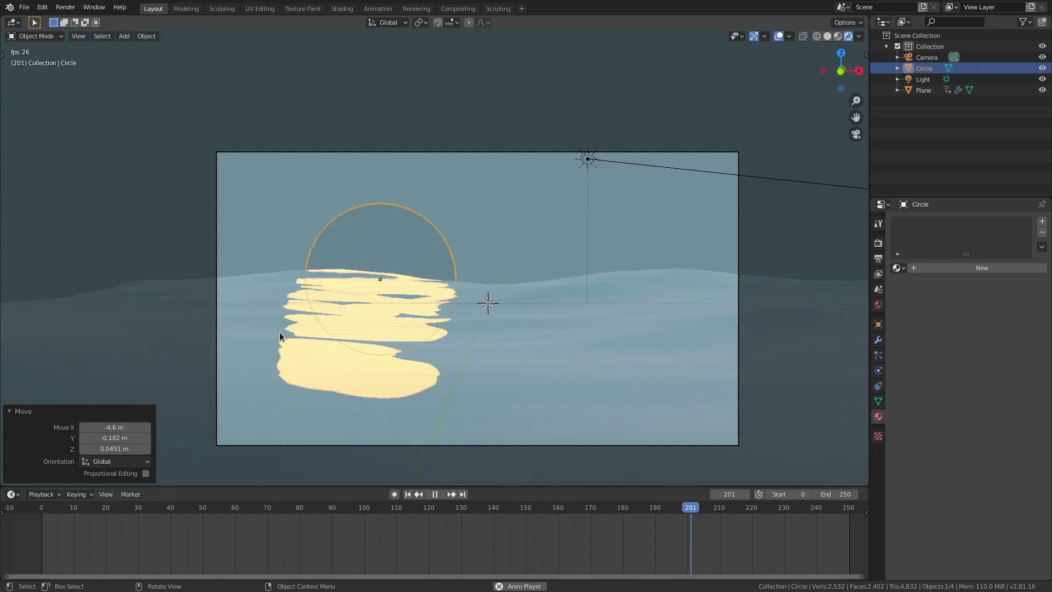
mouse_move(481, 259)
middle_mouse_down()
mouse_move(485, 268)
mouse_move(466, 270)
middle_mouse_up()
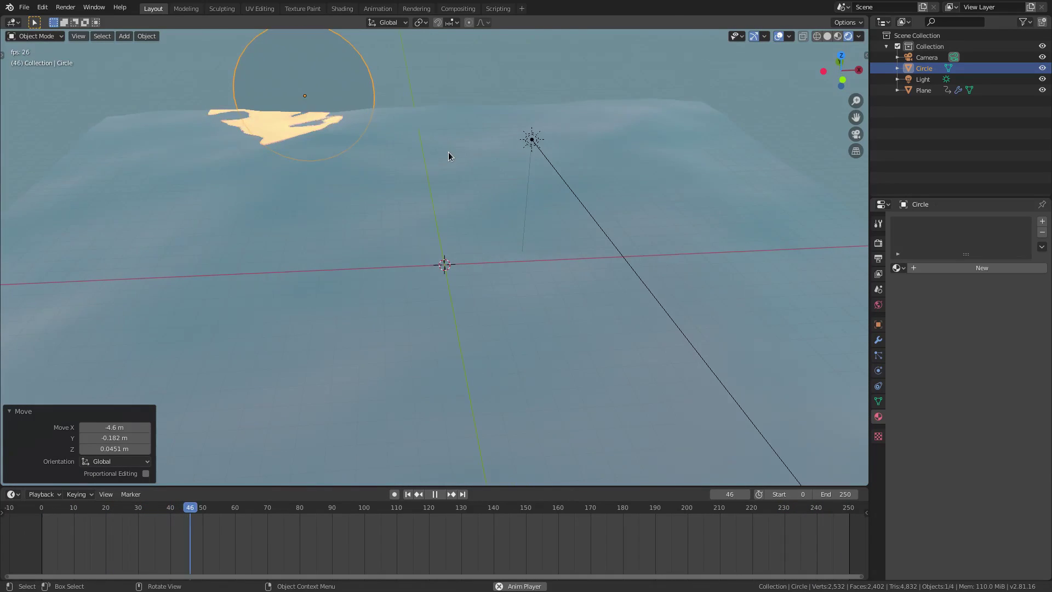
key("KP_0")
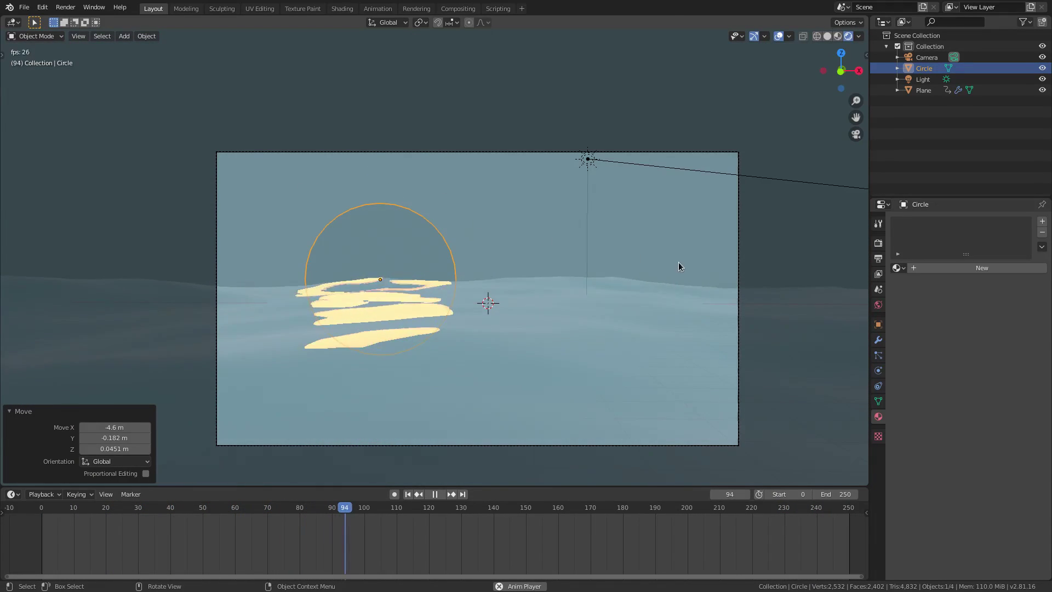
Give the circle a new Emission material with a deep orange colour
scroll(678, 263, "up", 1)
left_click(953, 268)
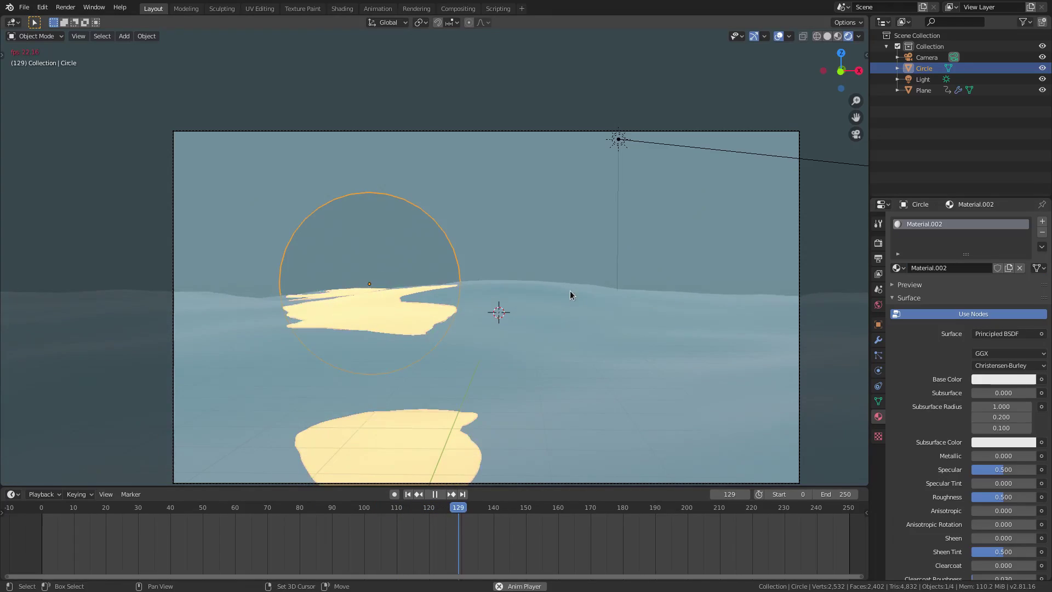
middle_click_drag(570, 295, 564, 270, "shift")
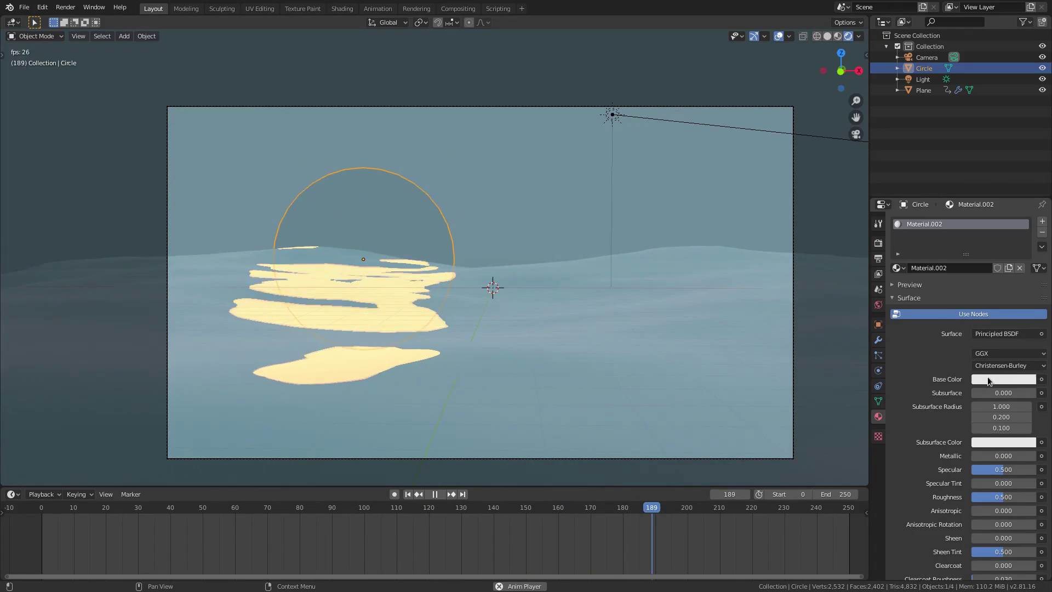
left_click(988, 378)
left_click(1002, 335)
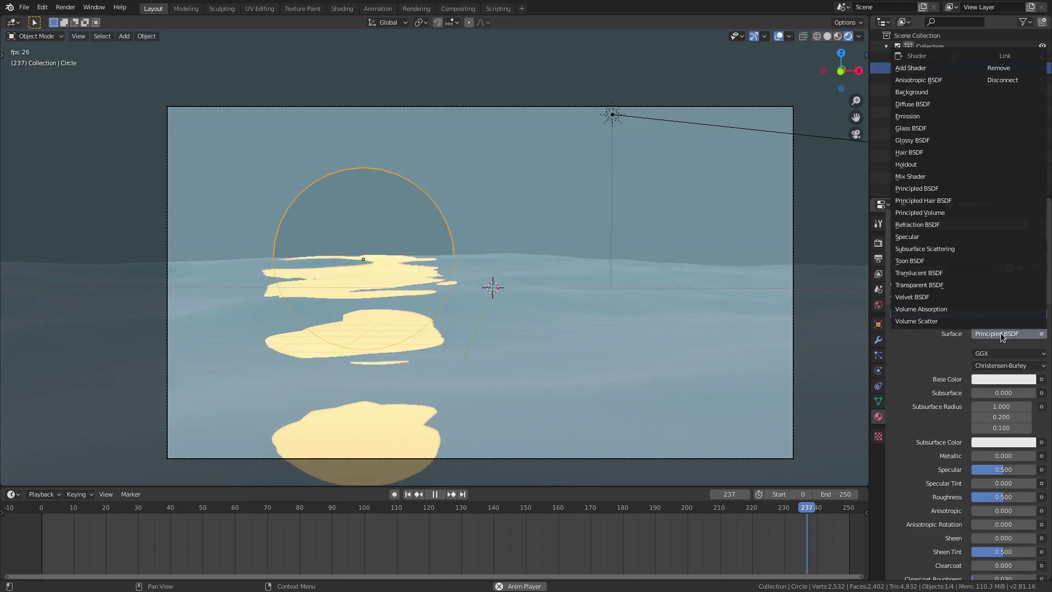
left_click(929, 115)
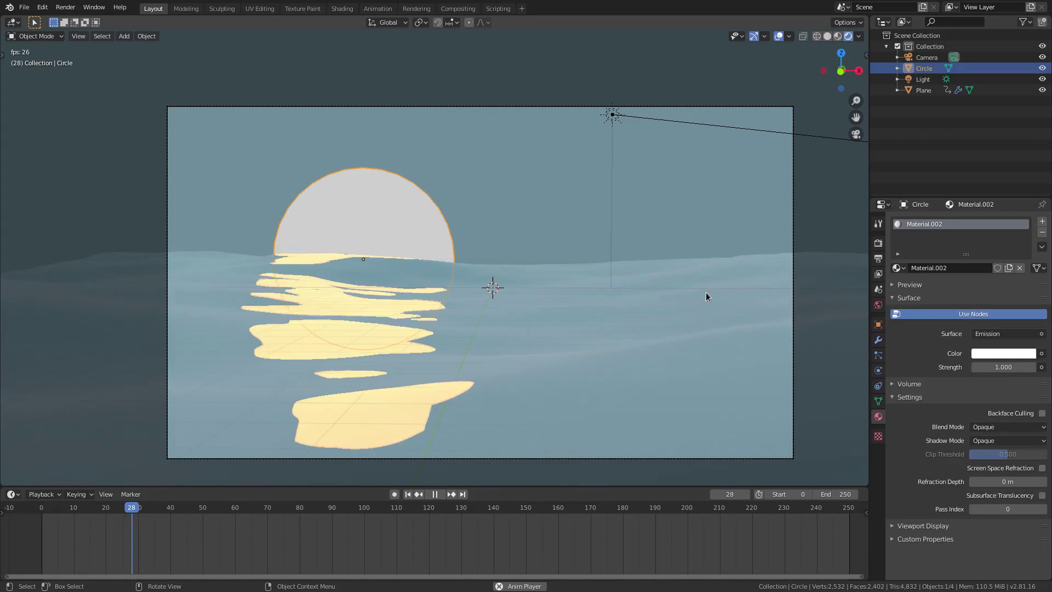
left_click(1005, 355)
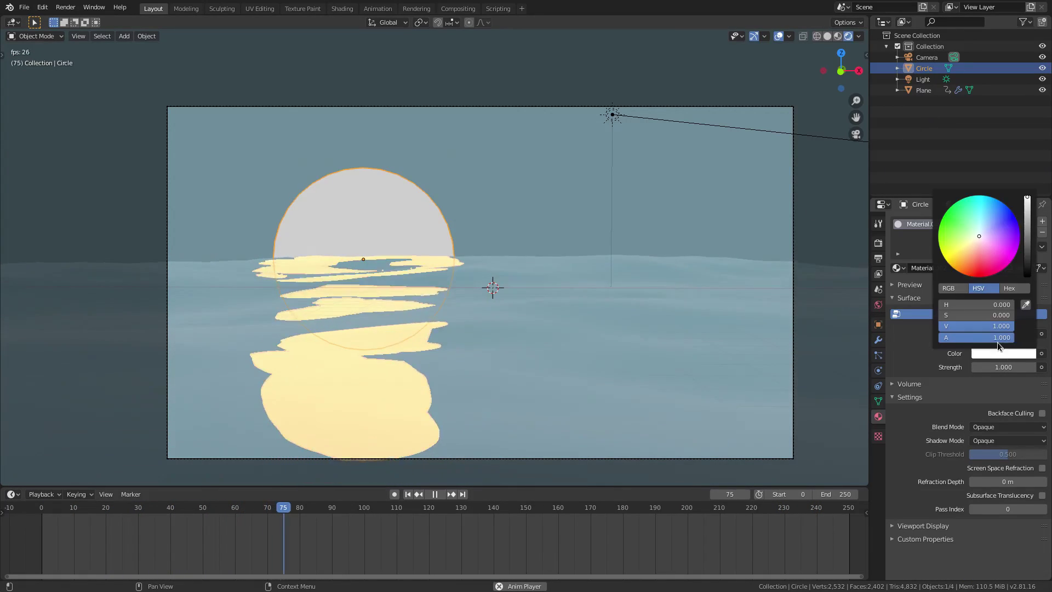
left_click(956, 270)
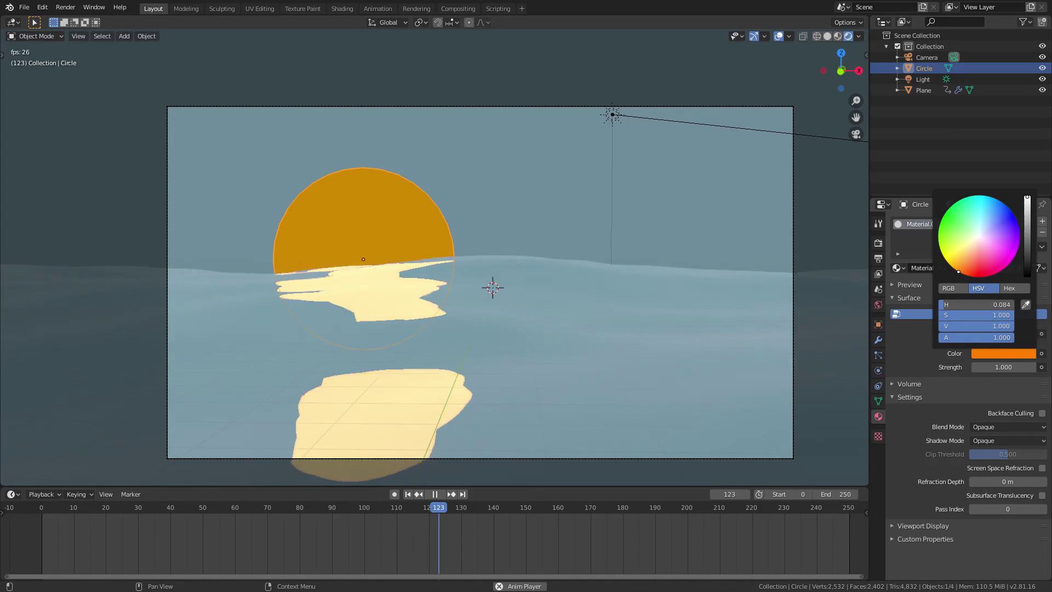
left_click_drag(956, 270, 966, 264)
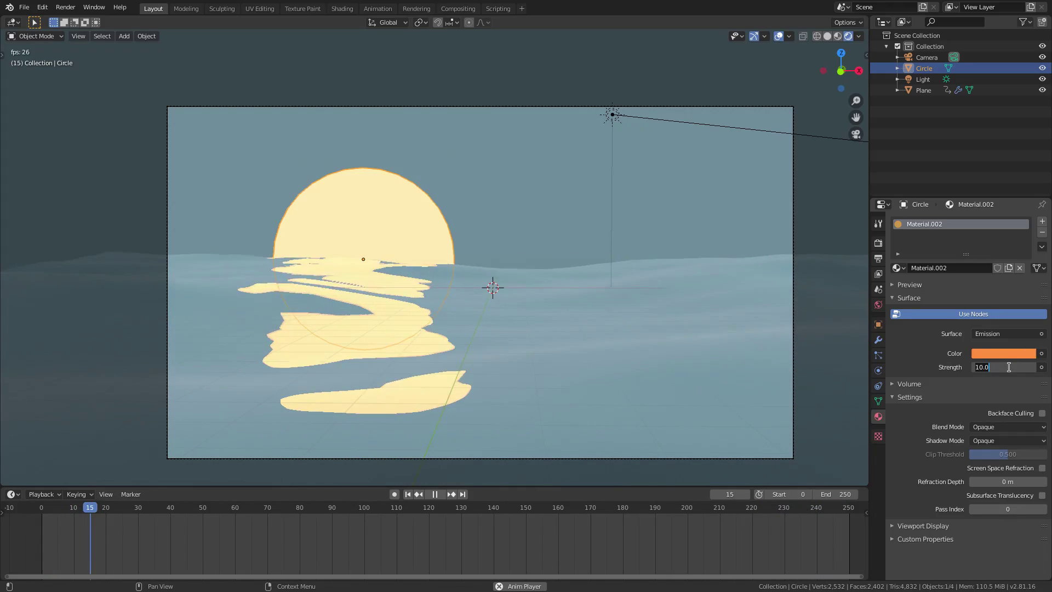
Set the emission strength to 30
type("2")
key("Return")
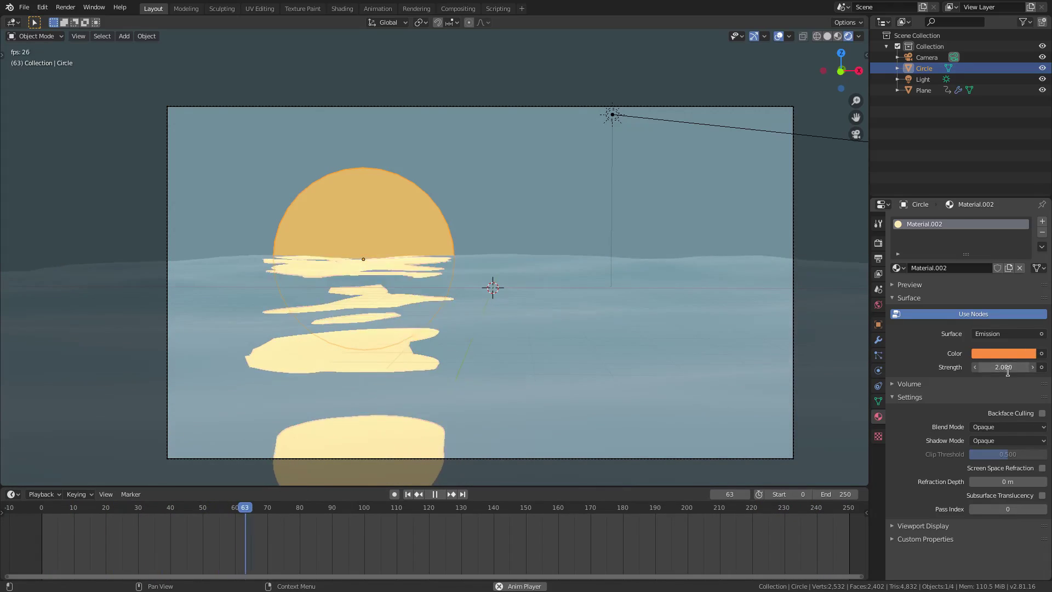
key("BackSpace")
key("BackSpace")
key("BackSpace")
type("30")
key("Return")
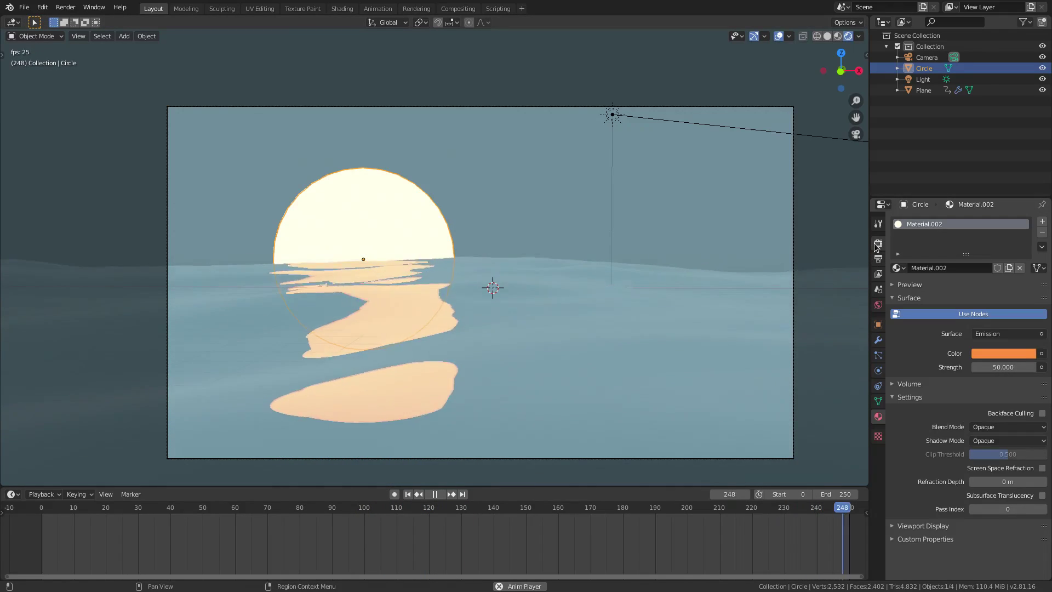
Turn on Bloom in the Eevee render settings and inspect the sun disc
left_click(878, 245)
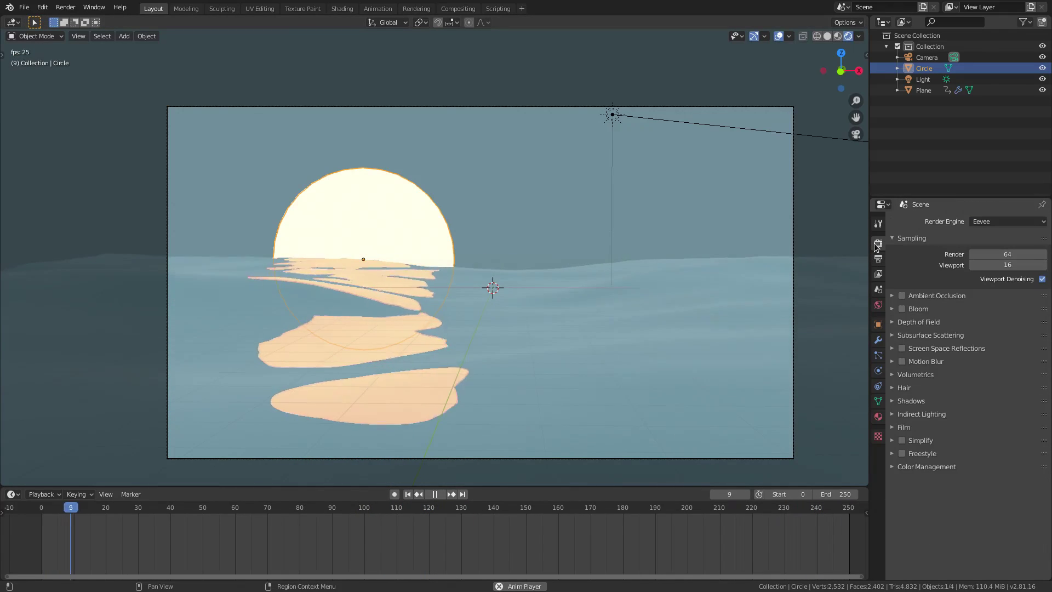
left_click(901, 309)
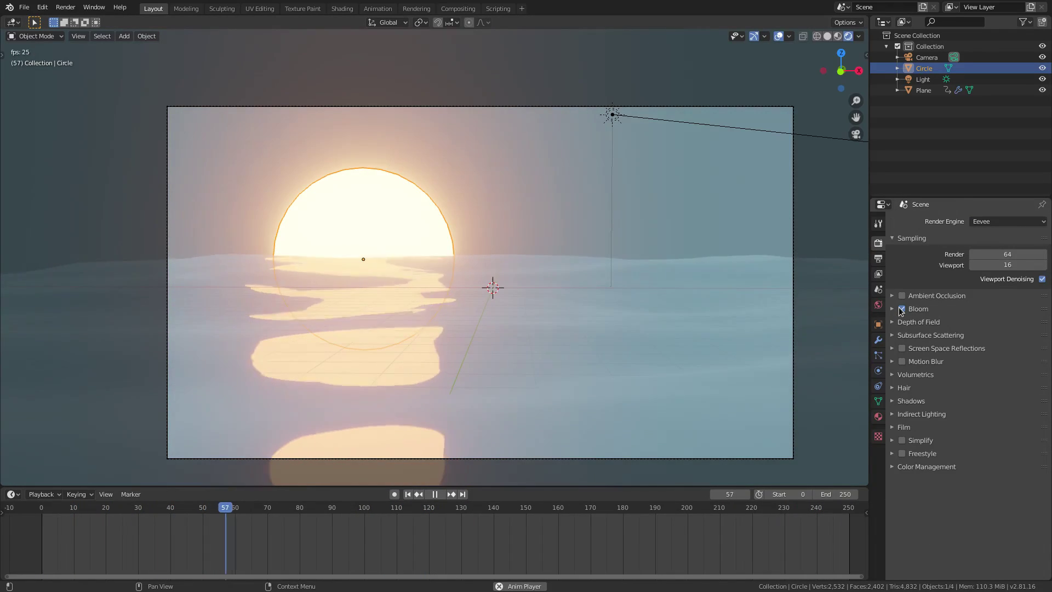
left_click(791, 214)
scroll(791, 215, "down", 1)
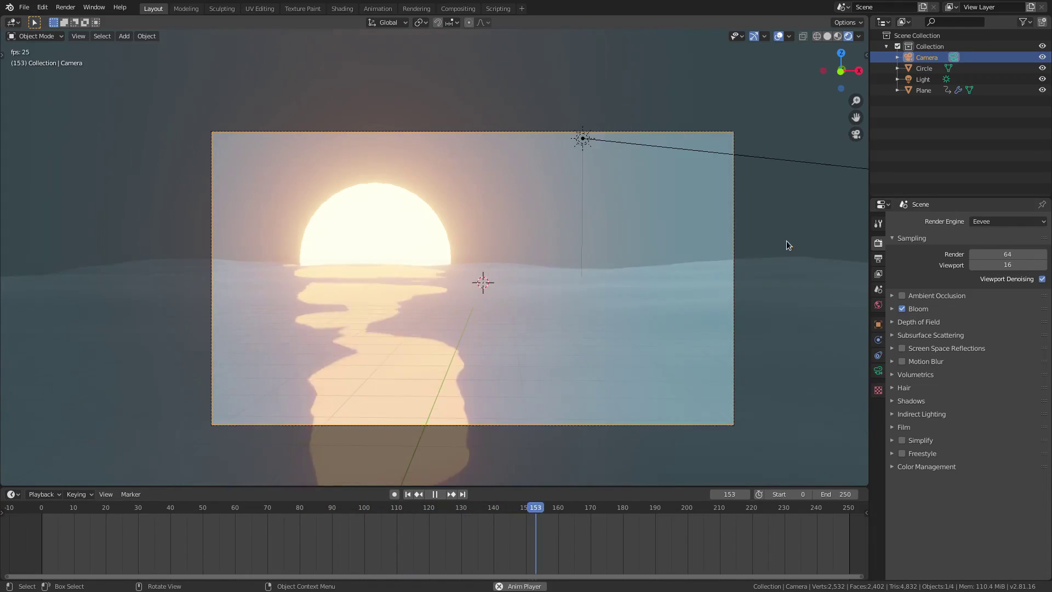
scroll(787, 244, "up", 1)
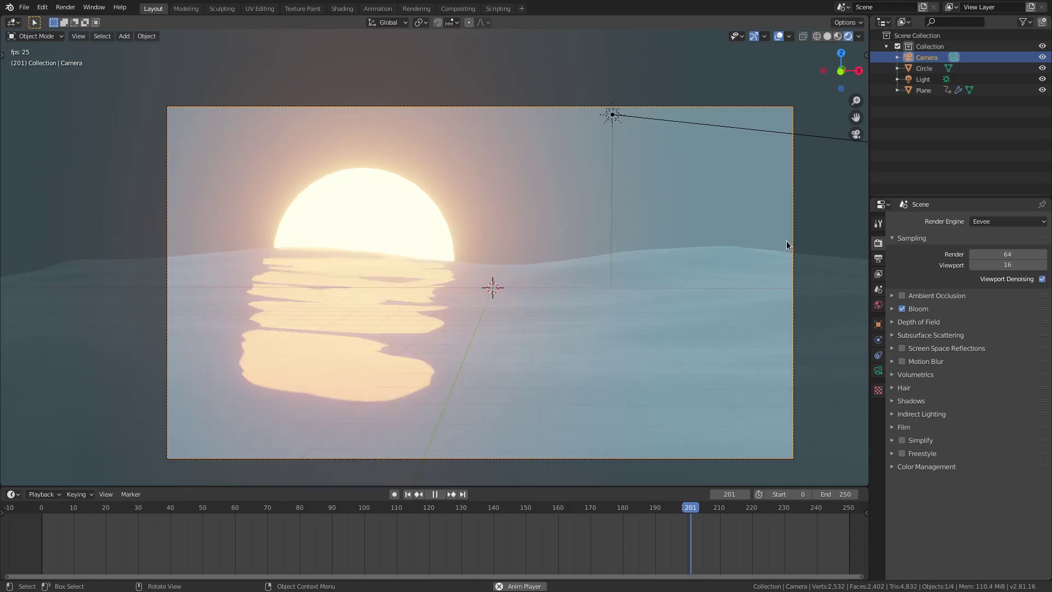
middle_click_drag(350, 220, 355, 220)
scroll(361, 219, "up", 1)
left_click(370, 218)
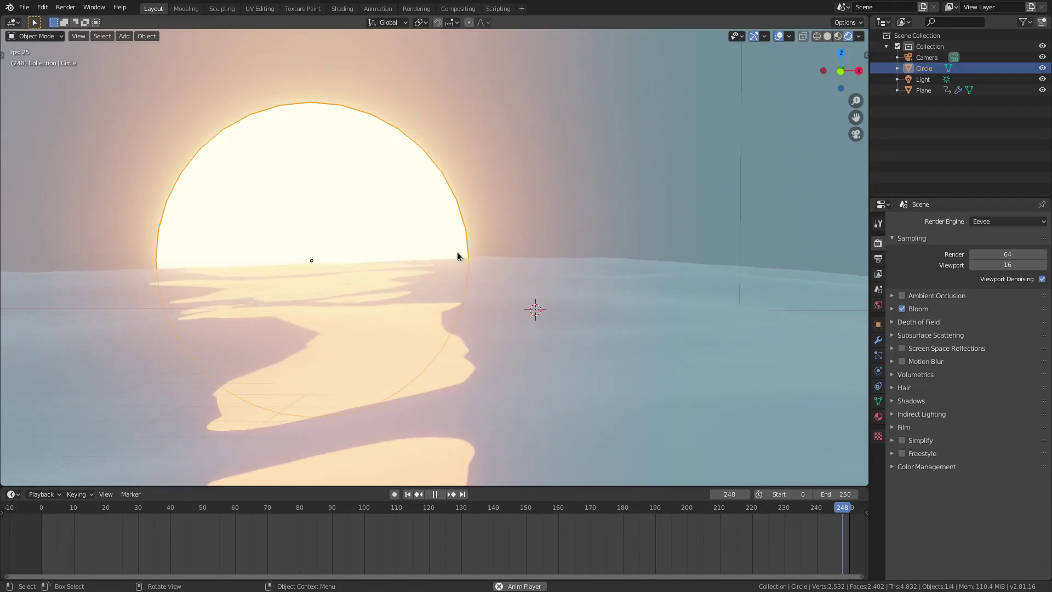
scroll(525, 328, "up", 3)
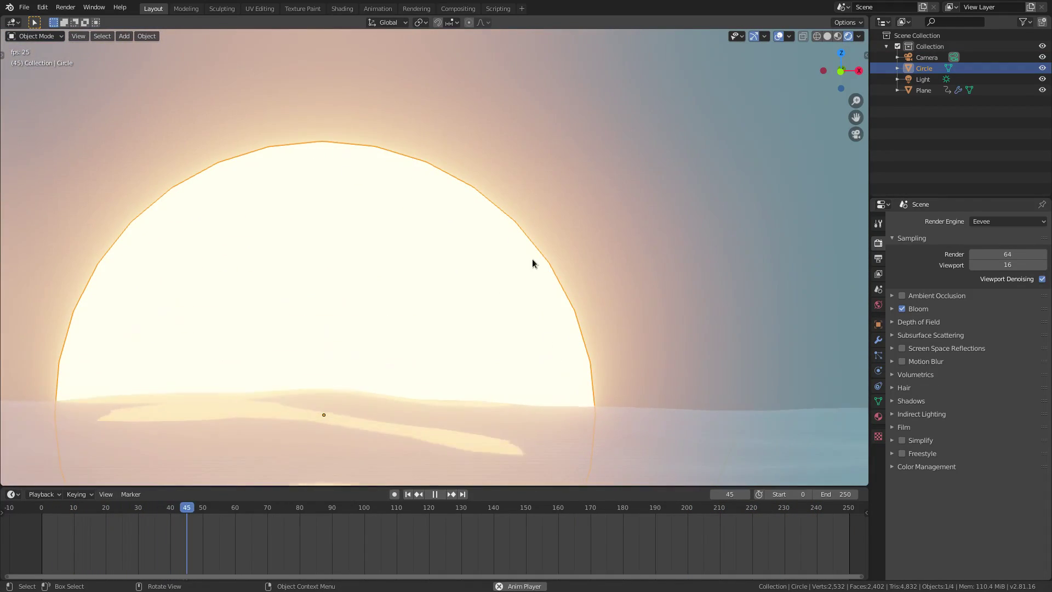
left_click(485, 153)
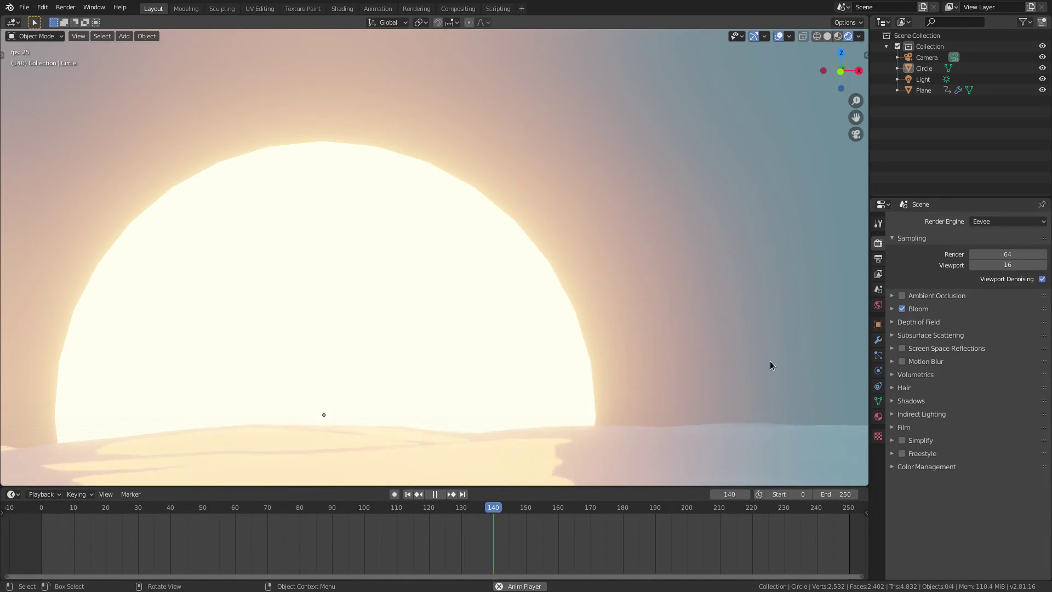
Add a Subdivision Surface modifier to the sun disc
left_click(878, 339)
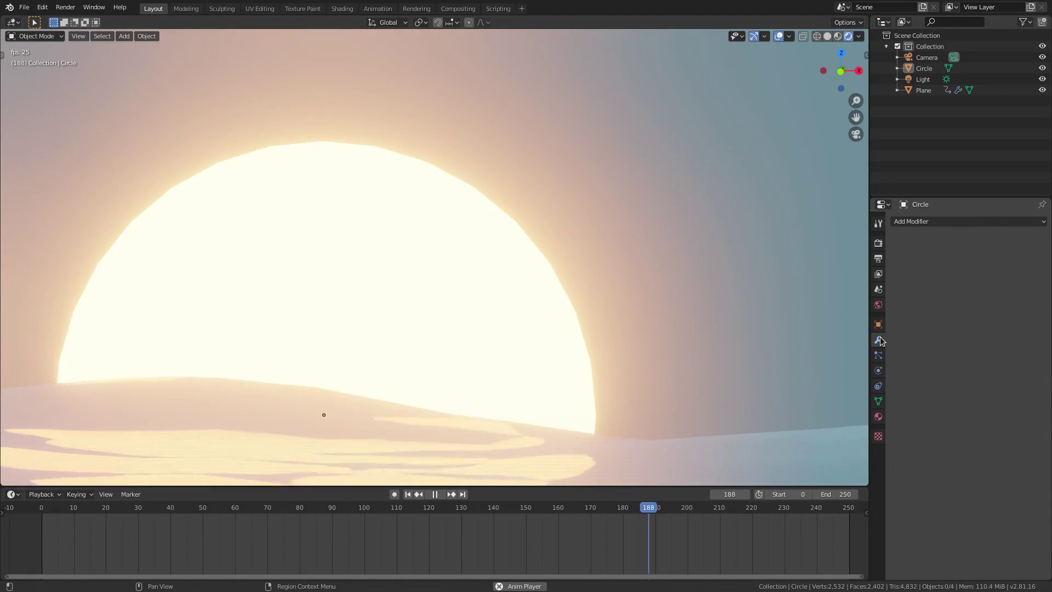
left_click(960, 222)
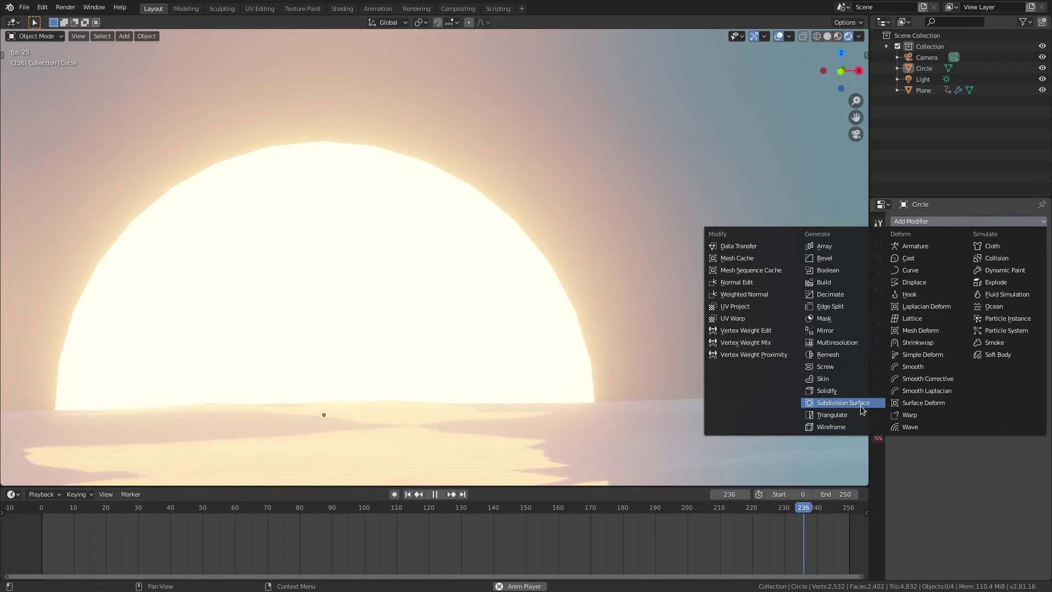
left_click(844, 402)
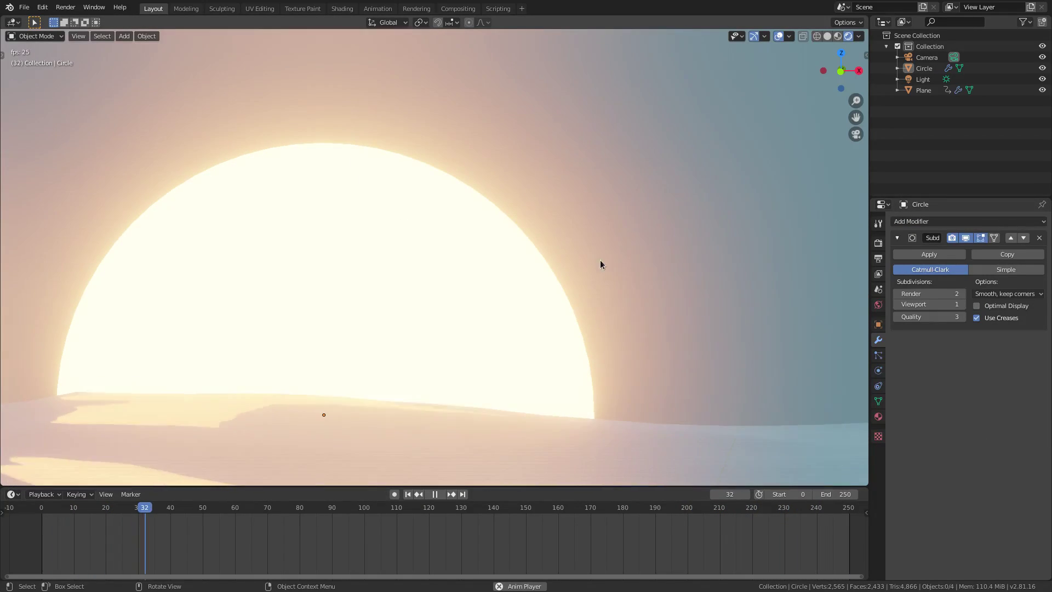
key("KP_0")
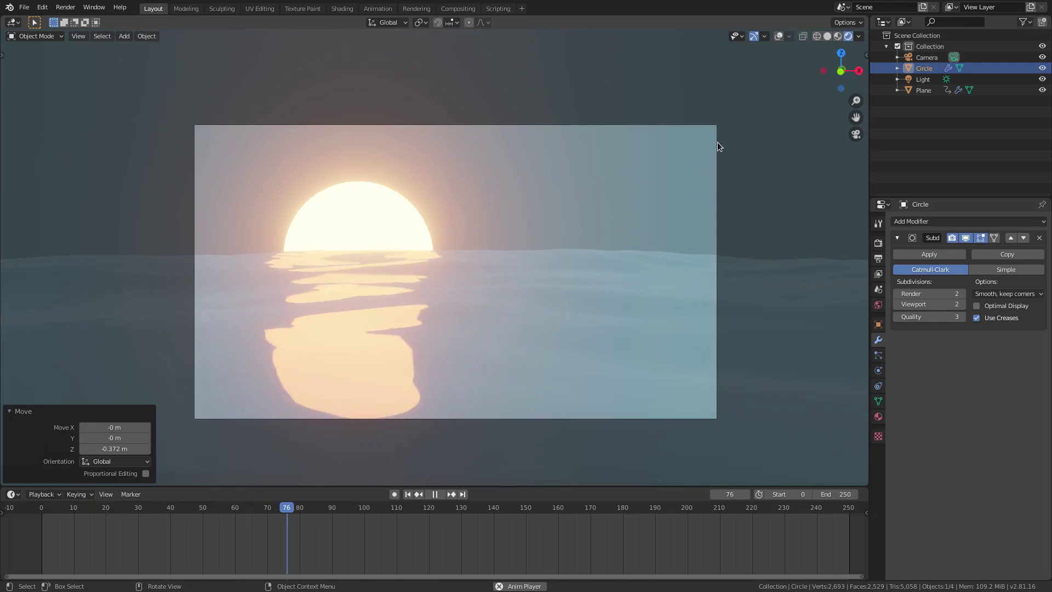
Enable the camera's Depth of Field with an F-Stop of 0.1
left_click(718, 142)
left_click(878, 370)
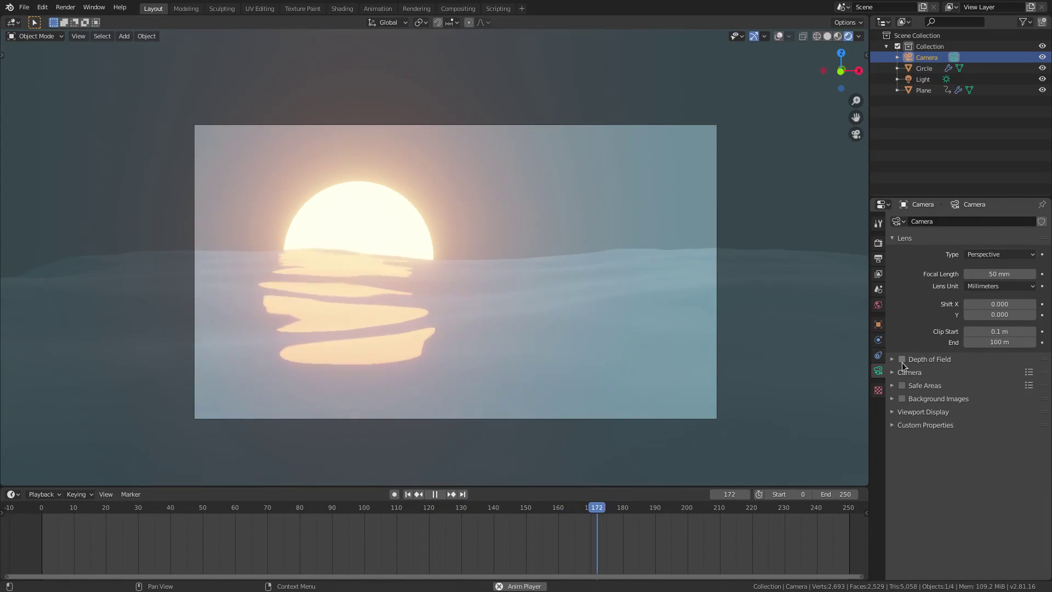
scroll(504, 284, "up", 3)
scroll(521, 296, "up", 4)
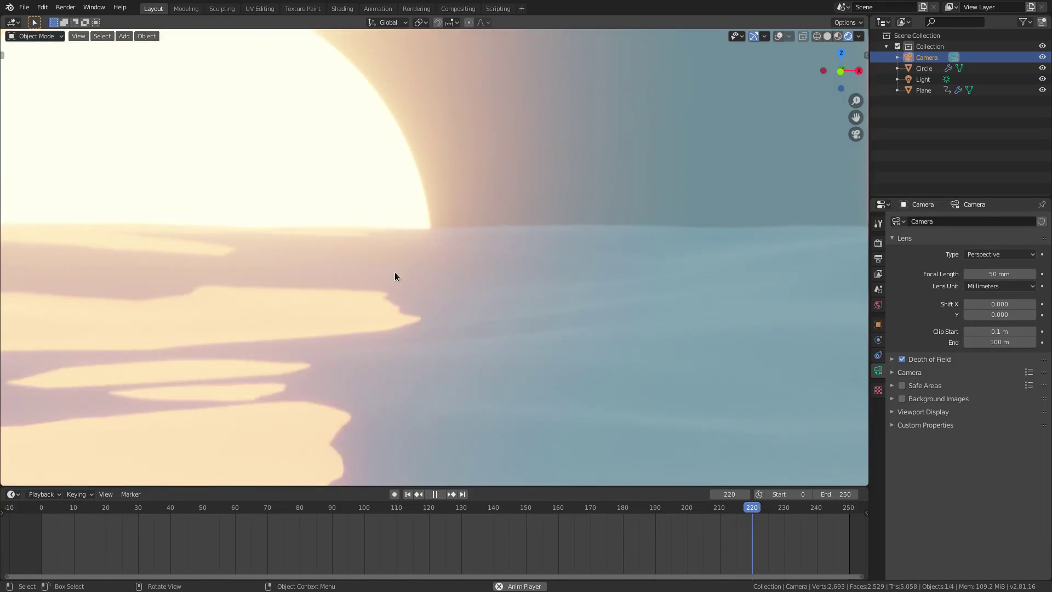
scroll(476, 263, "down", 7)
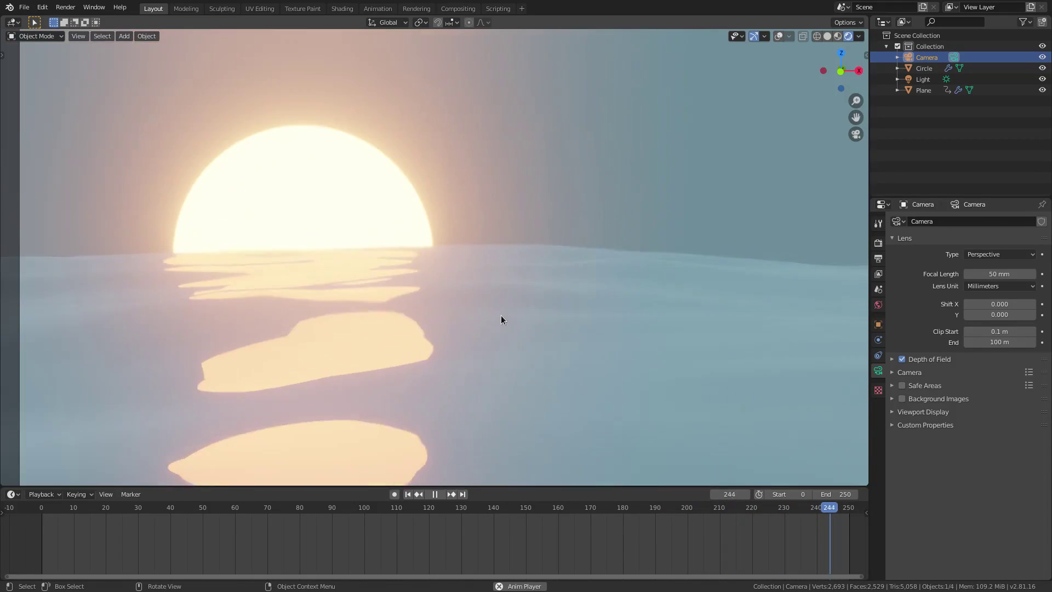
left_click(892, 359)
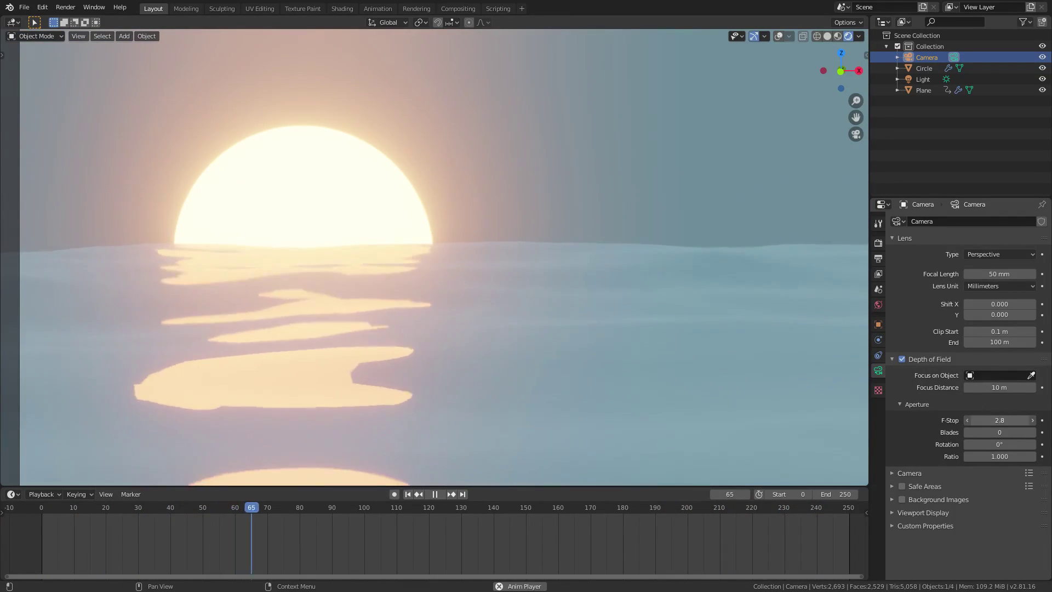
left_click_drag(992, 420, 954, 422)
Set the camera's focus distance to 30 m
scroll(554, 345, "down", 5)
scroll(580, 336, "up", 1)
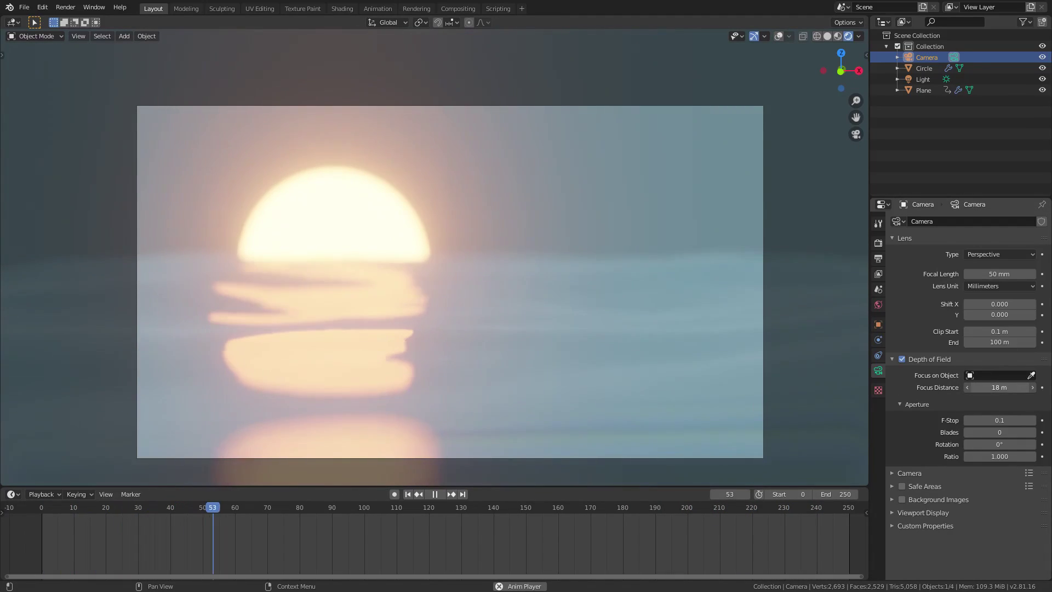
left_click_drag(999, 388, 1025, 387)
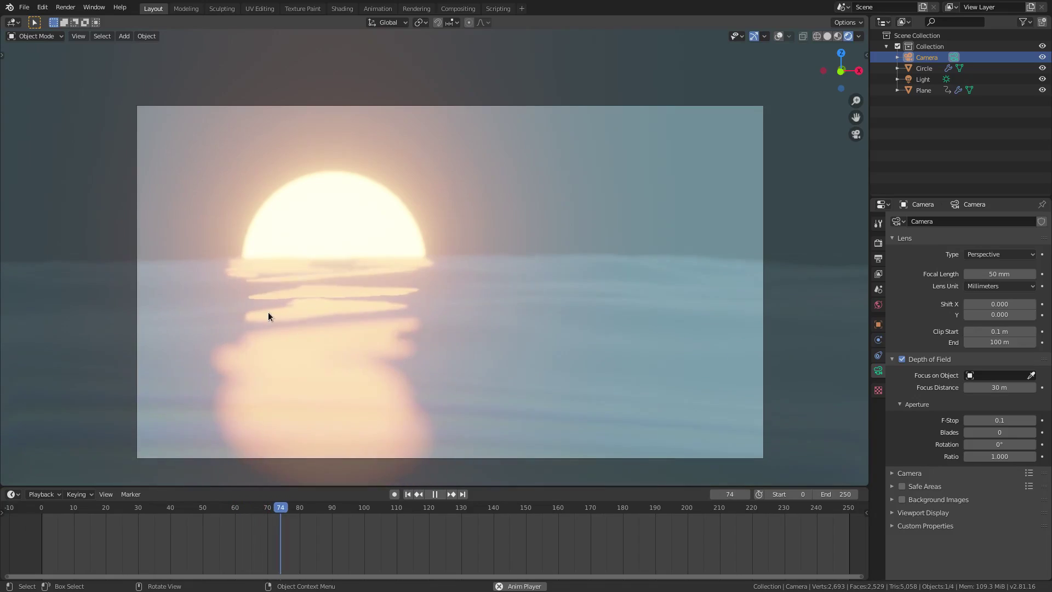
scroll(384, 328, "down", 2)
scroll(404, 340, "up", 1)
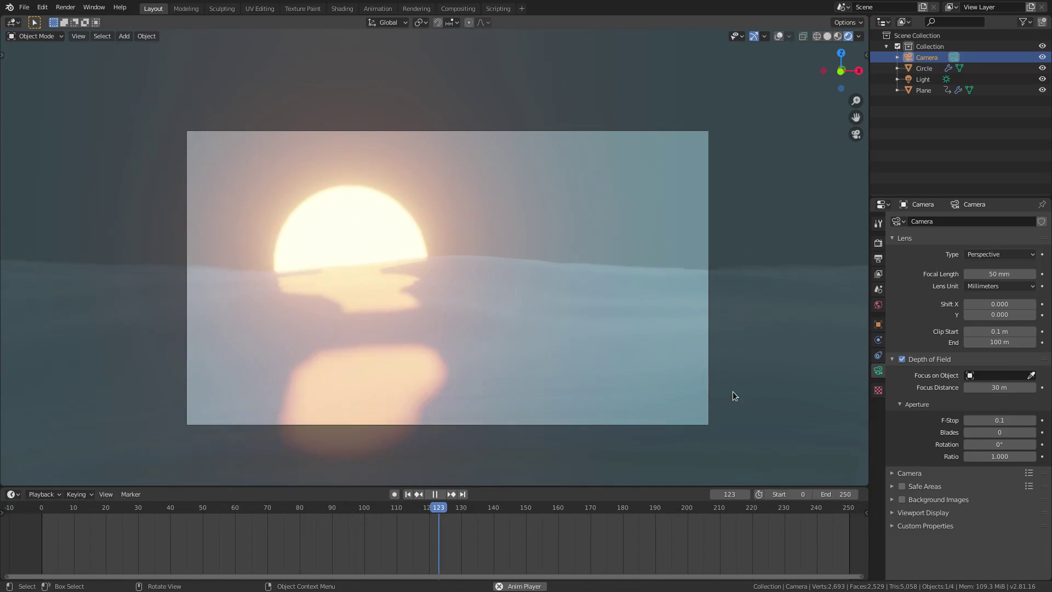
Enable Screen Space Reflections in the Eevee render settings, briefly expanding its panel
left_click(878, 243)
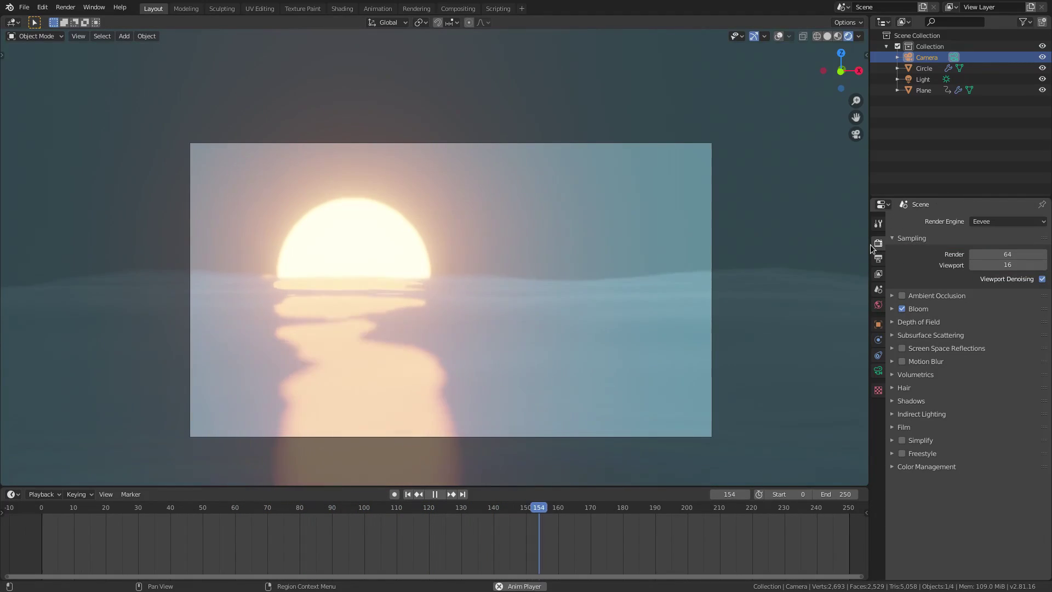
left_click(902, 349)
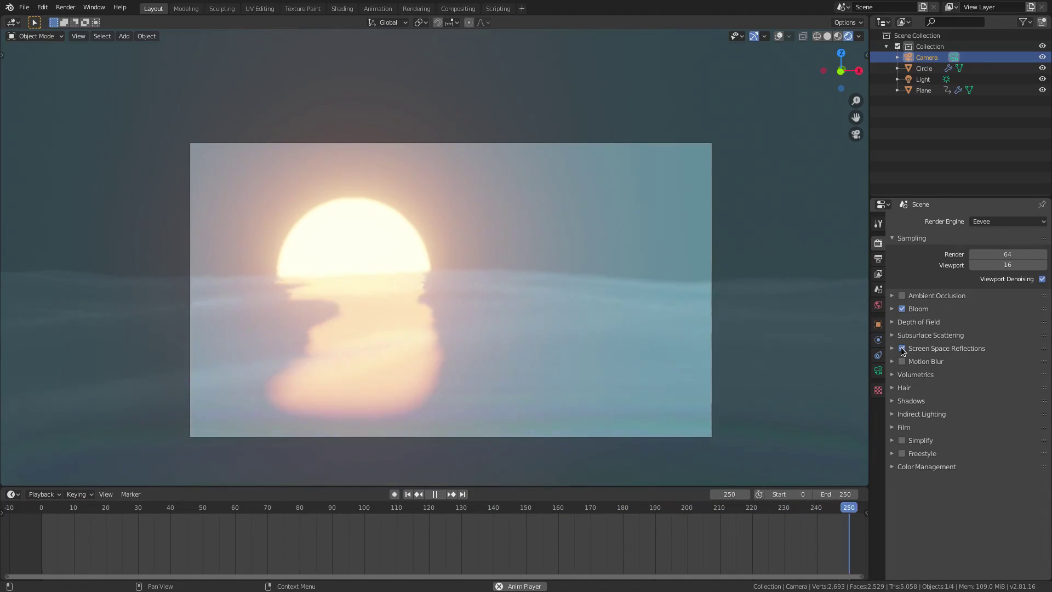
left_click(892, 348)
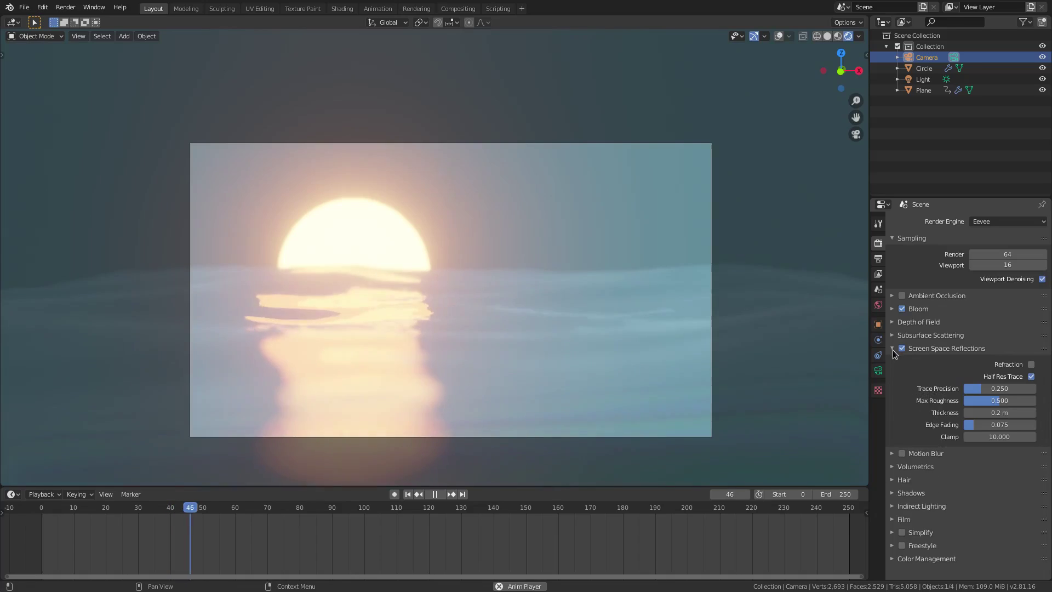
left_click(893, 350)
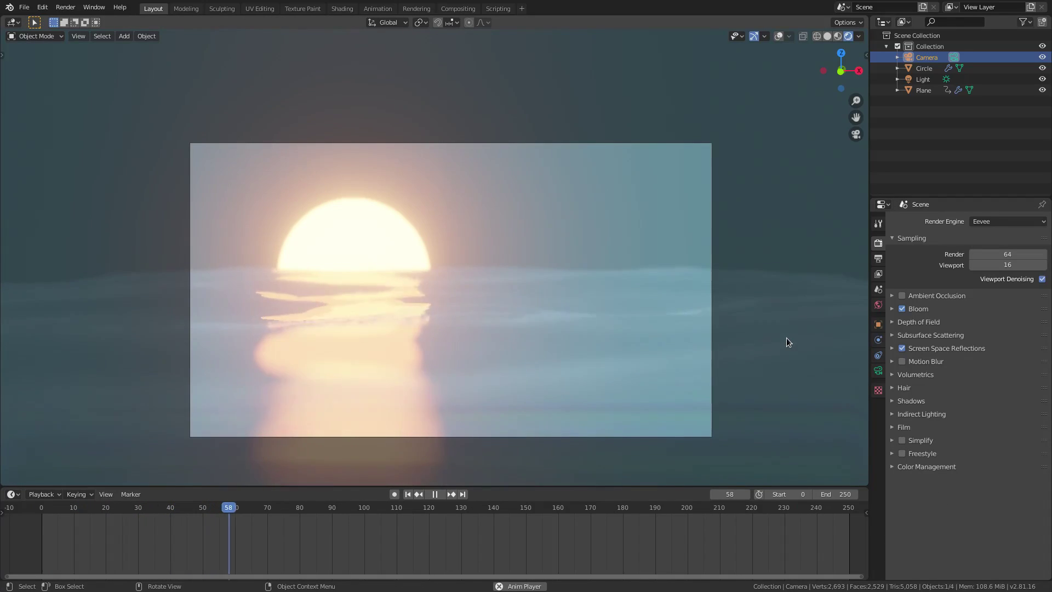